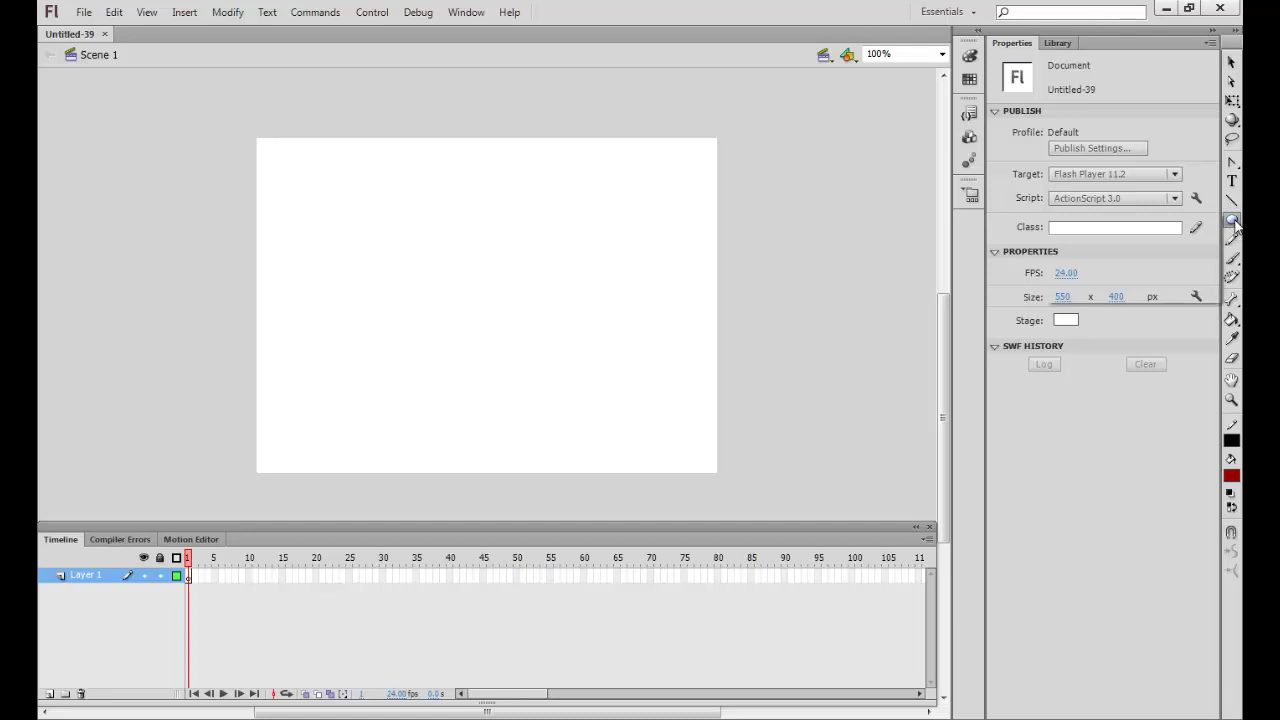
# Step: Draw a red, black-outlined rectangle about 153 x 68 px with corner radius 20 near the middle of the stage
pyautogui.click(1068, 217)
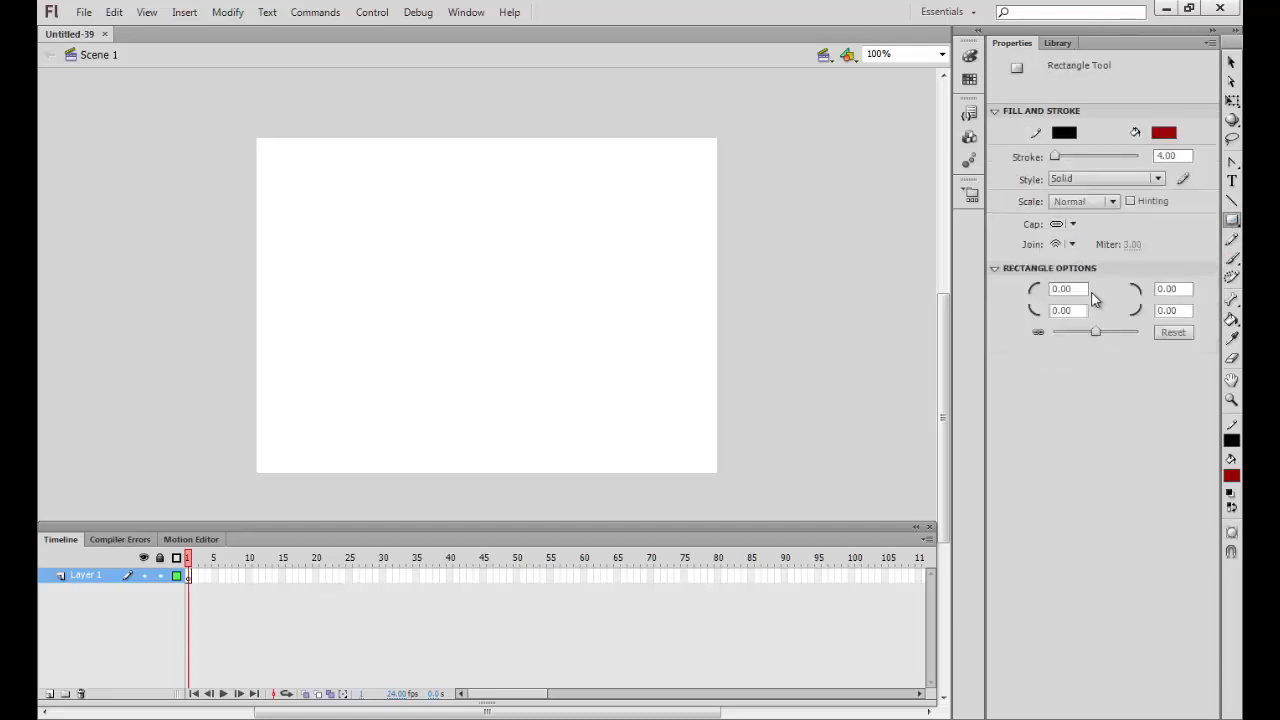
pyautogui.click(1066, 288)
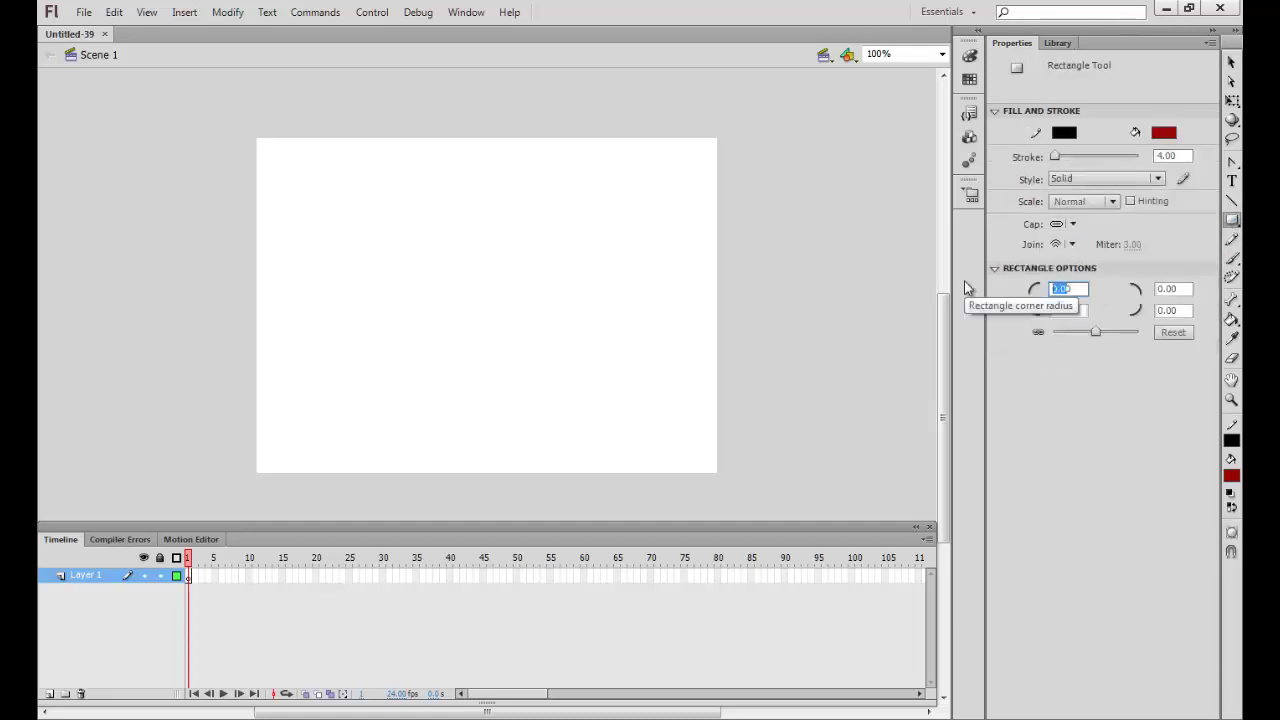
pyautogui.write('20')
pyautogui.press('Return')
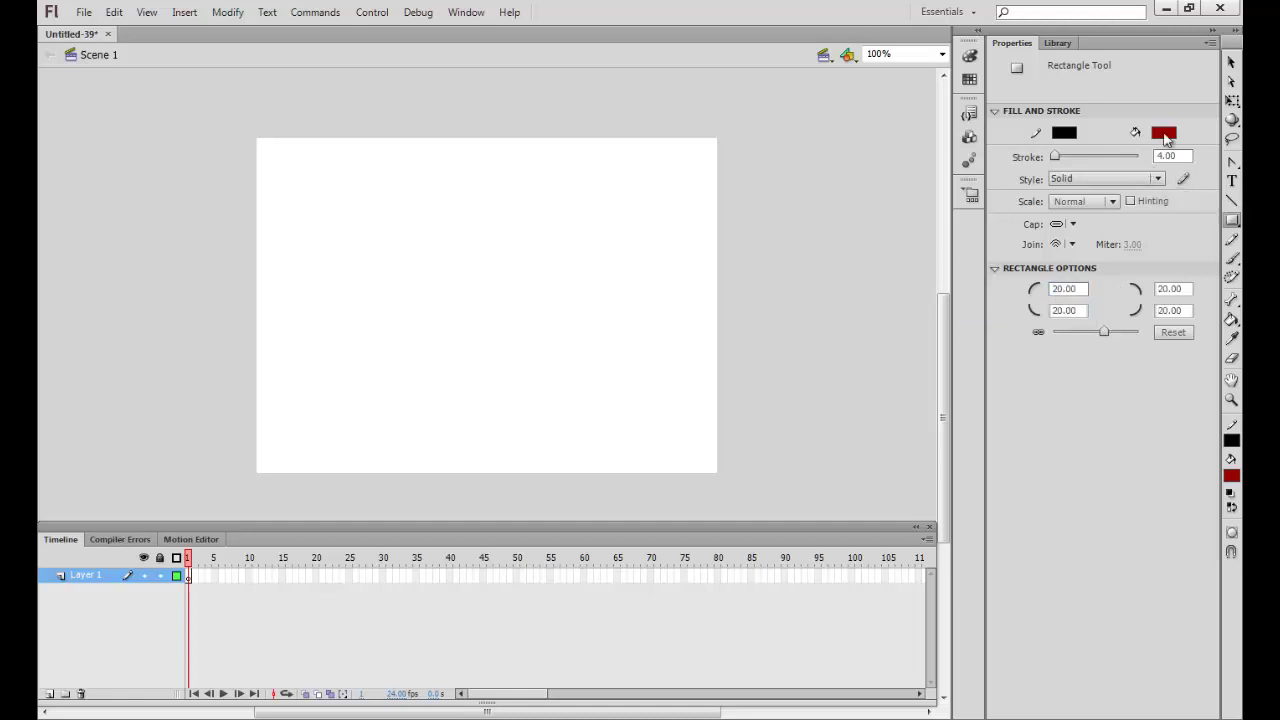
pyautogui.moveTo(409, 276); pyautogui.dragTo(538, 333)
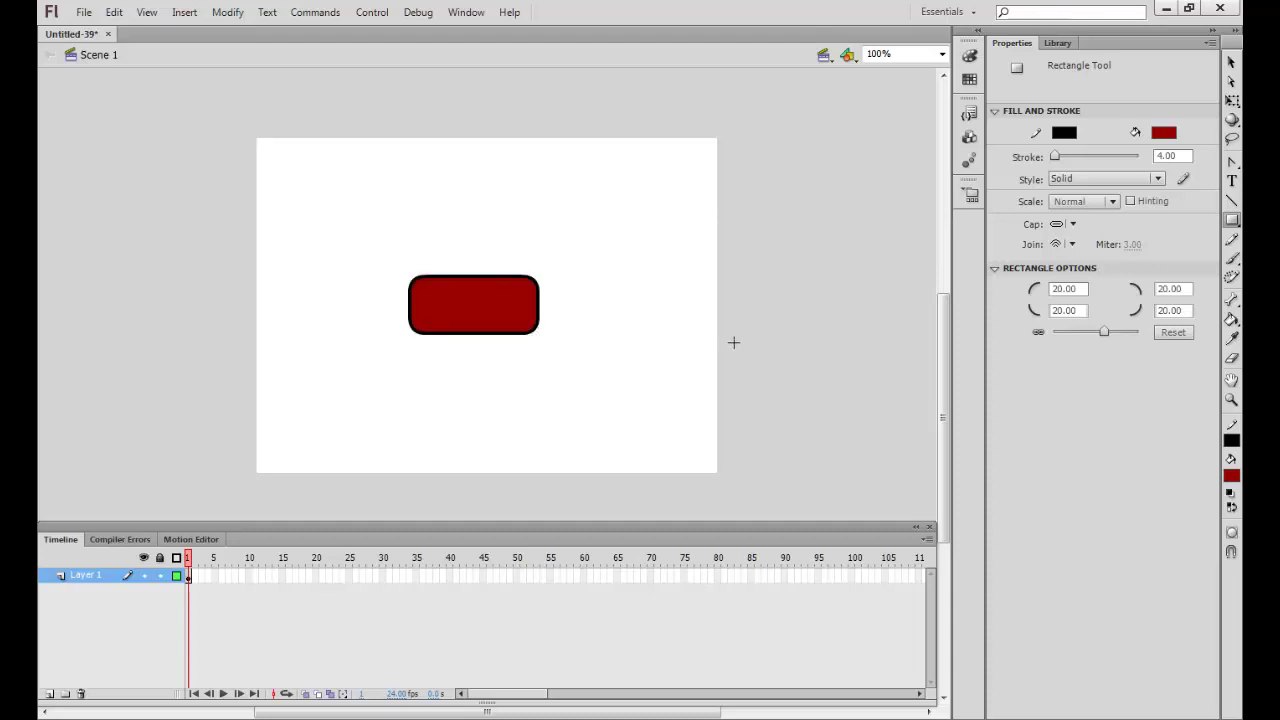
# Step: Convert the whole rounded rectangle, fill and outline, to a Button symbol named "button1"
pyautogui.click(1232, 62)
pyautogui.click(465, 298)
pyautogui.doubleClick(459, 292)
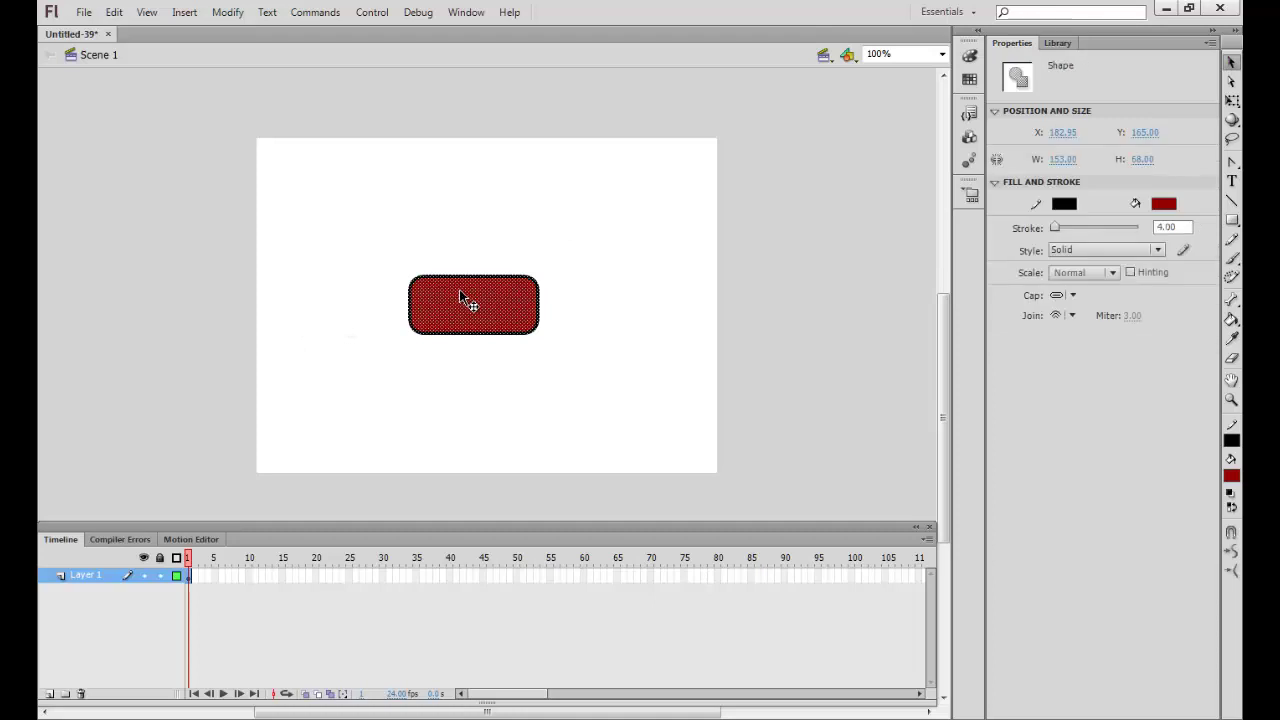
pyautogui.rightClick(463, 302)
pyautogui.click(534, 674)
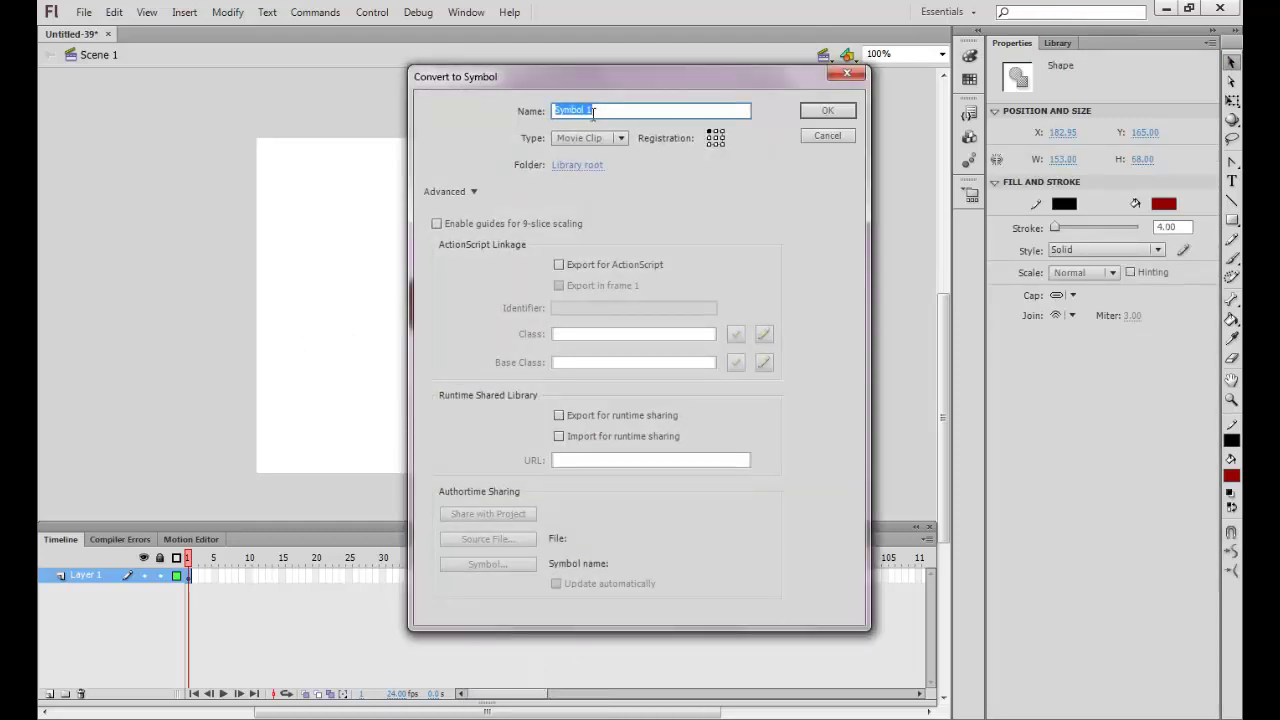
pyautogui.write('button1')
pyautogui.click(618, 141)
pyautogui.click(597, 174)
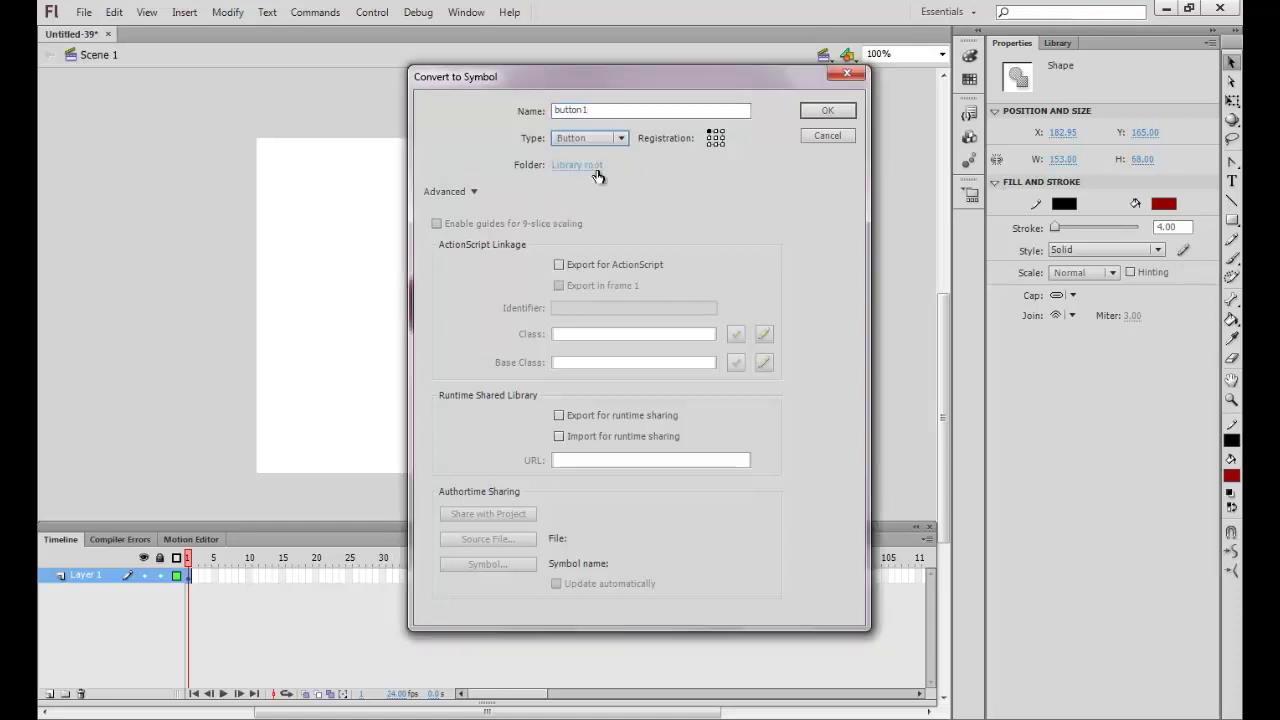
pyautogui.click(827, 111)
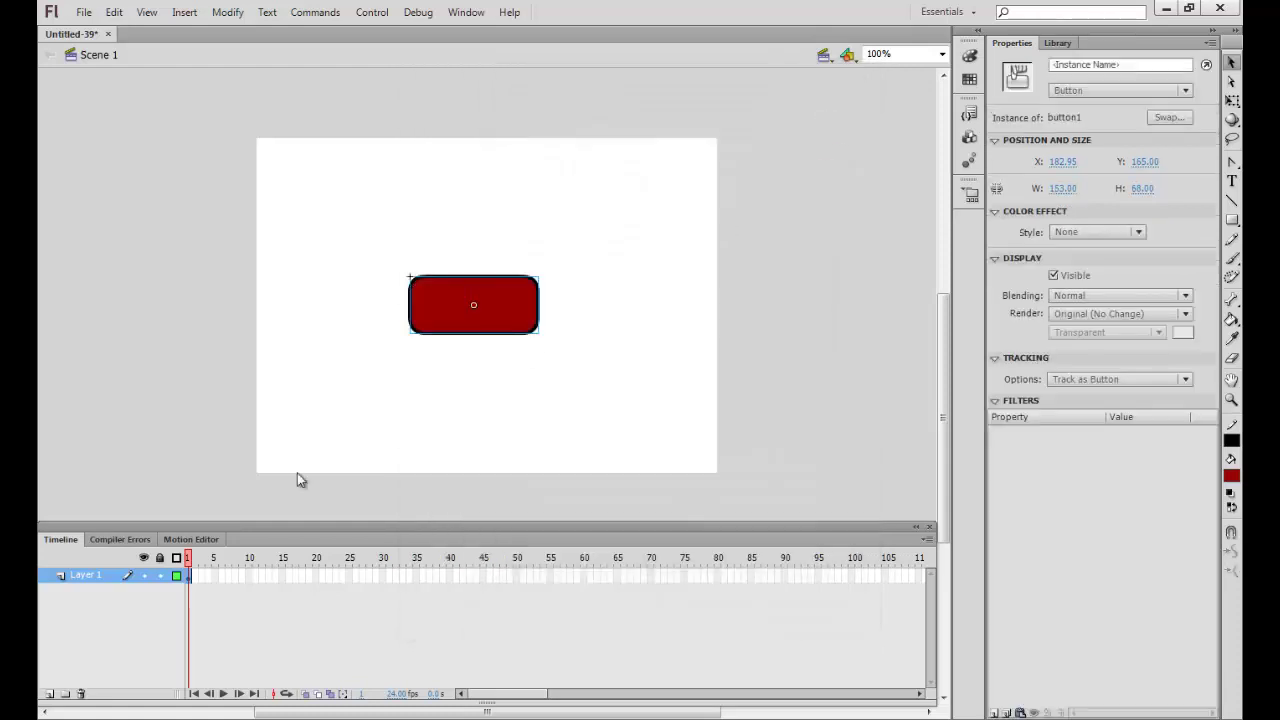
# Step: Open the button symbol for editing and insert a keyframe on its Over frame
pyautogui.doubleClick(490, 312)
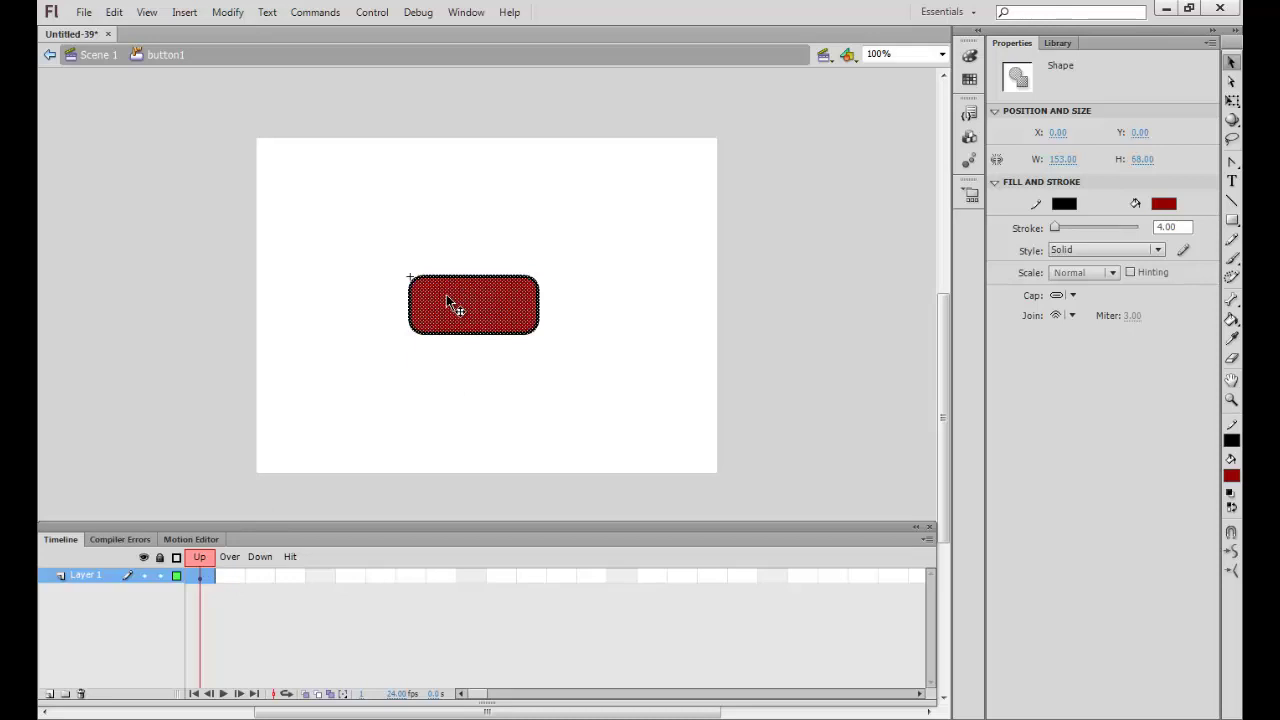
pyautogui.click(563, 337)
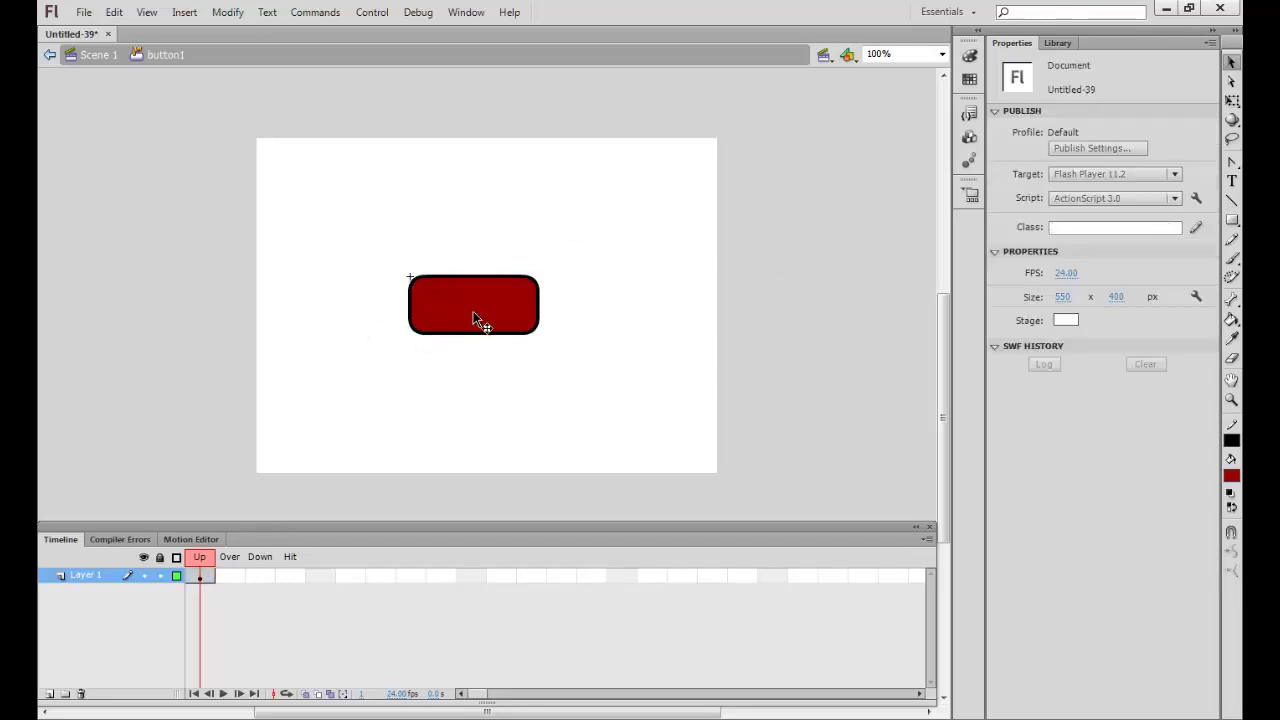
pyautogui.rightClick(229, 577)
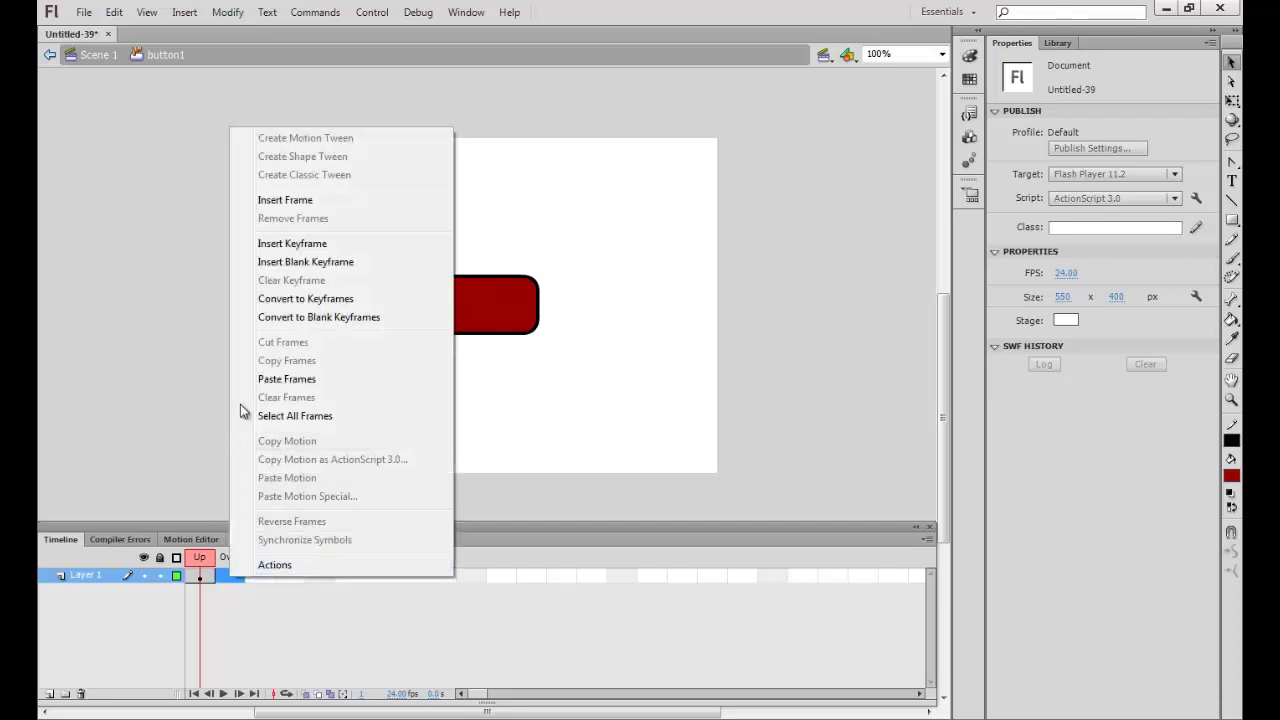
pyautogui.click(349, 243)
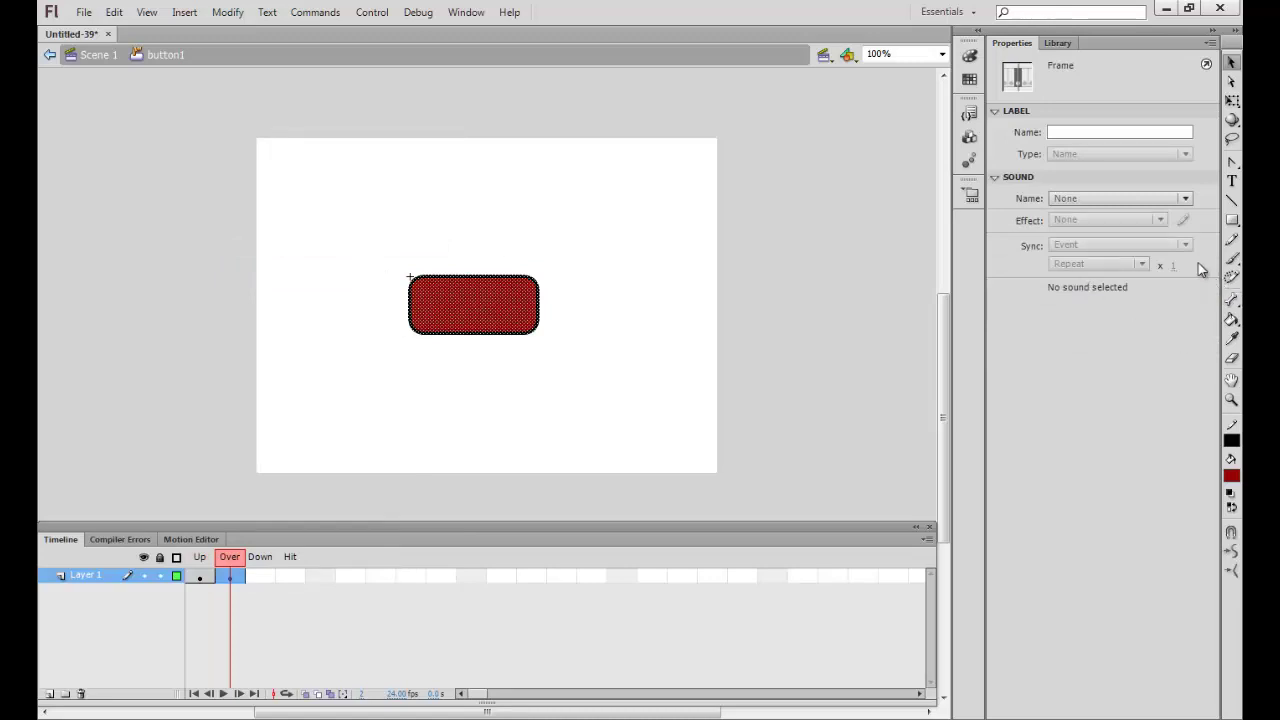
# Step: Bend the long lower and upper edges of the Over frame's rectangle outward into curves
pyautogui.click(521, 362)
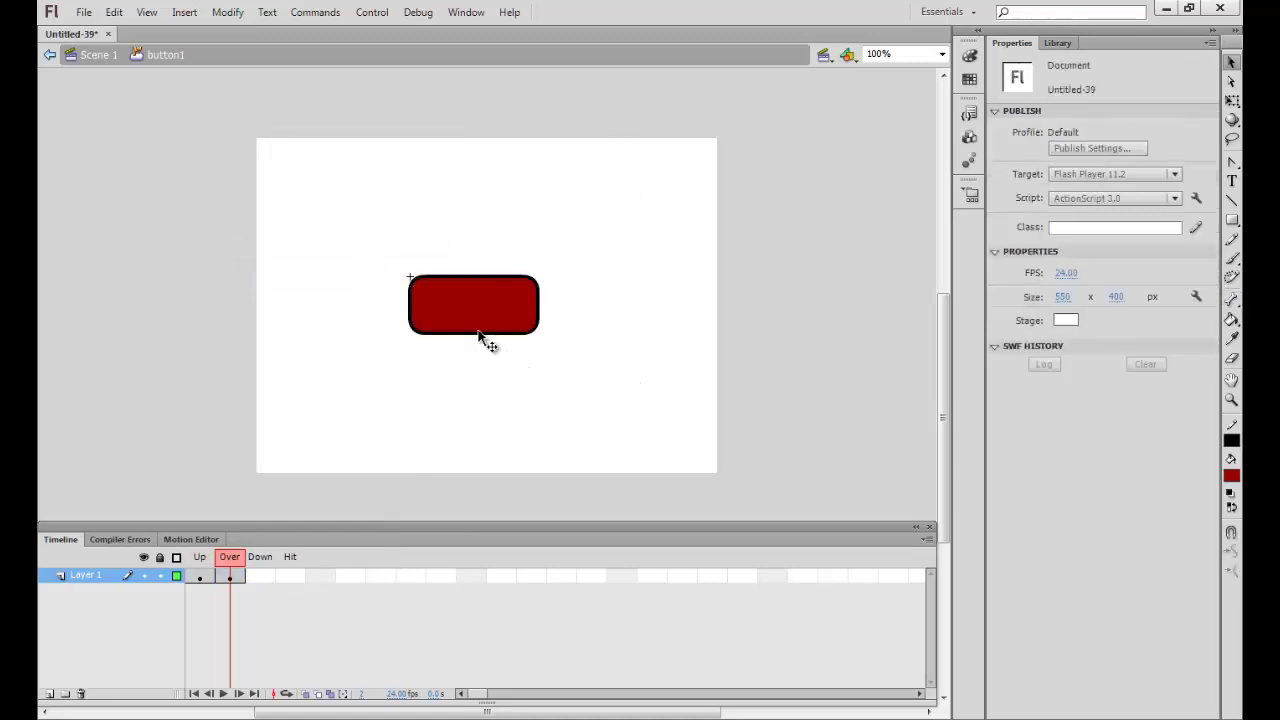
pyautogui.moveTo(480, 340); pyautogui.dragTo(482, 356)
pyautogui.moveTo(479, 283); pyautogui.dragTo(480, 258)
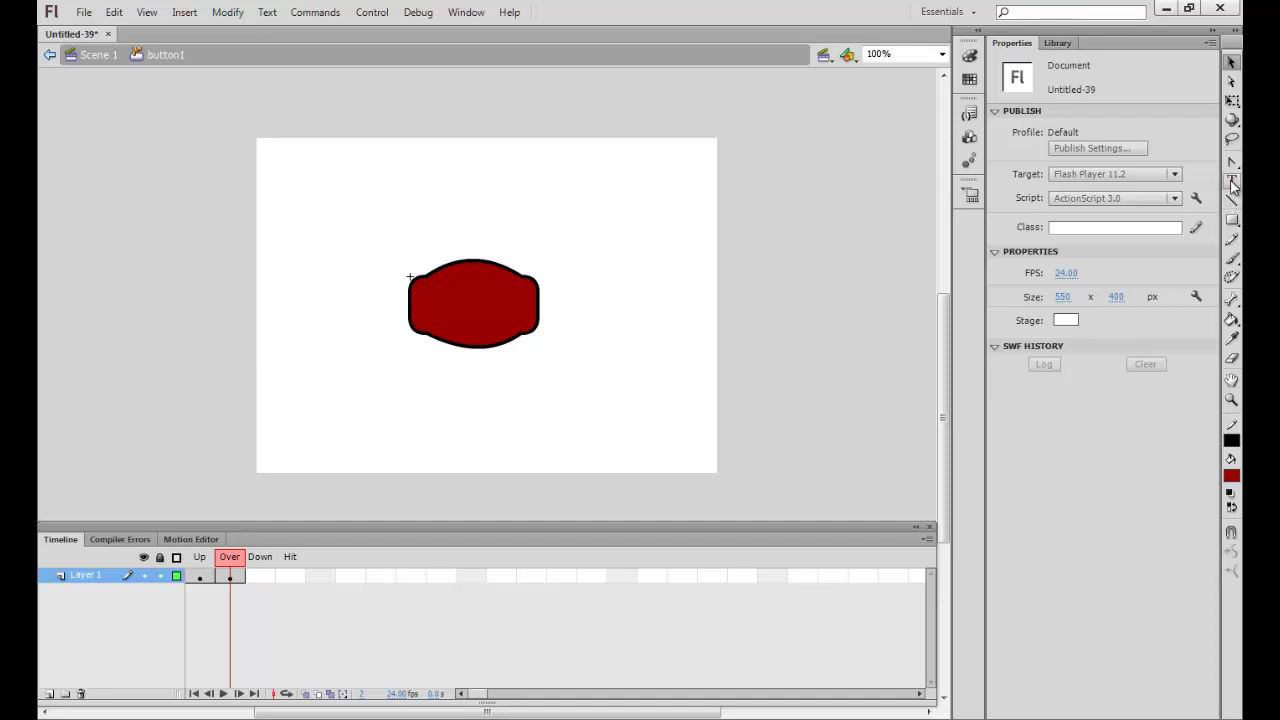
# Step: Add the text "Mouse Over" on the button shape in the Over frame
pyautogui.click(453, 299)
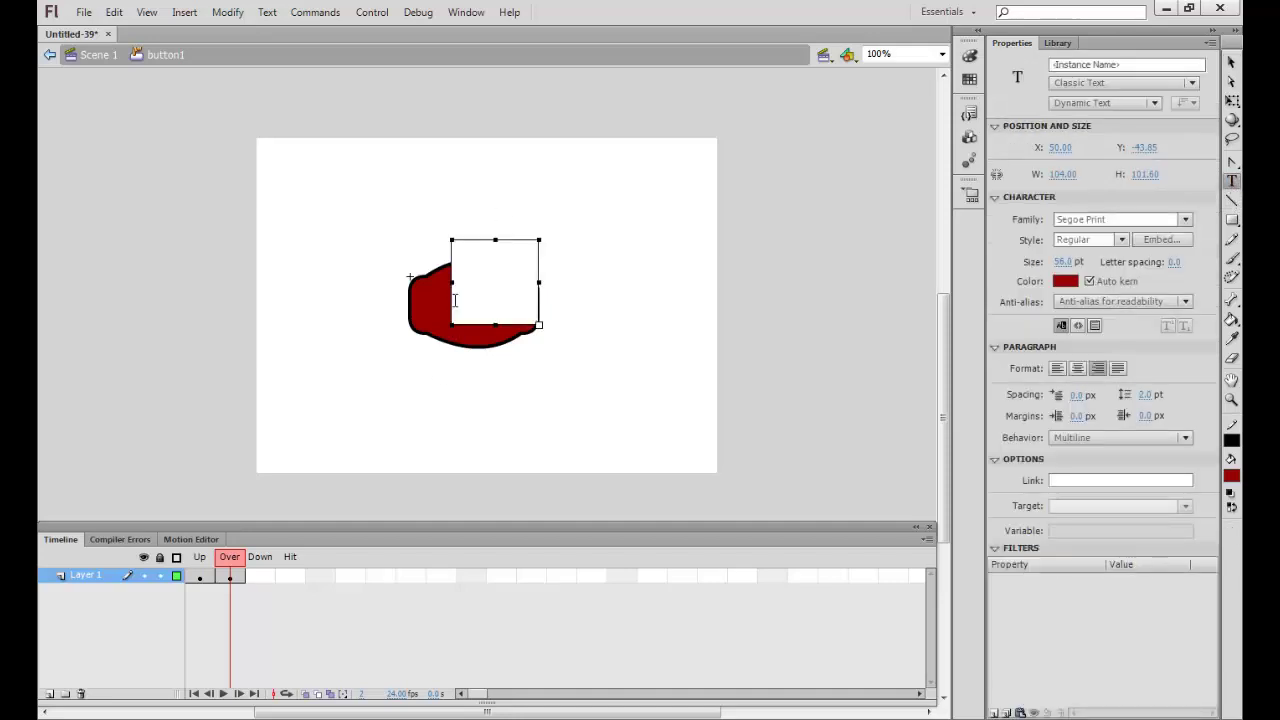
pyautogui.write('Mouse')
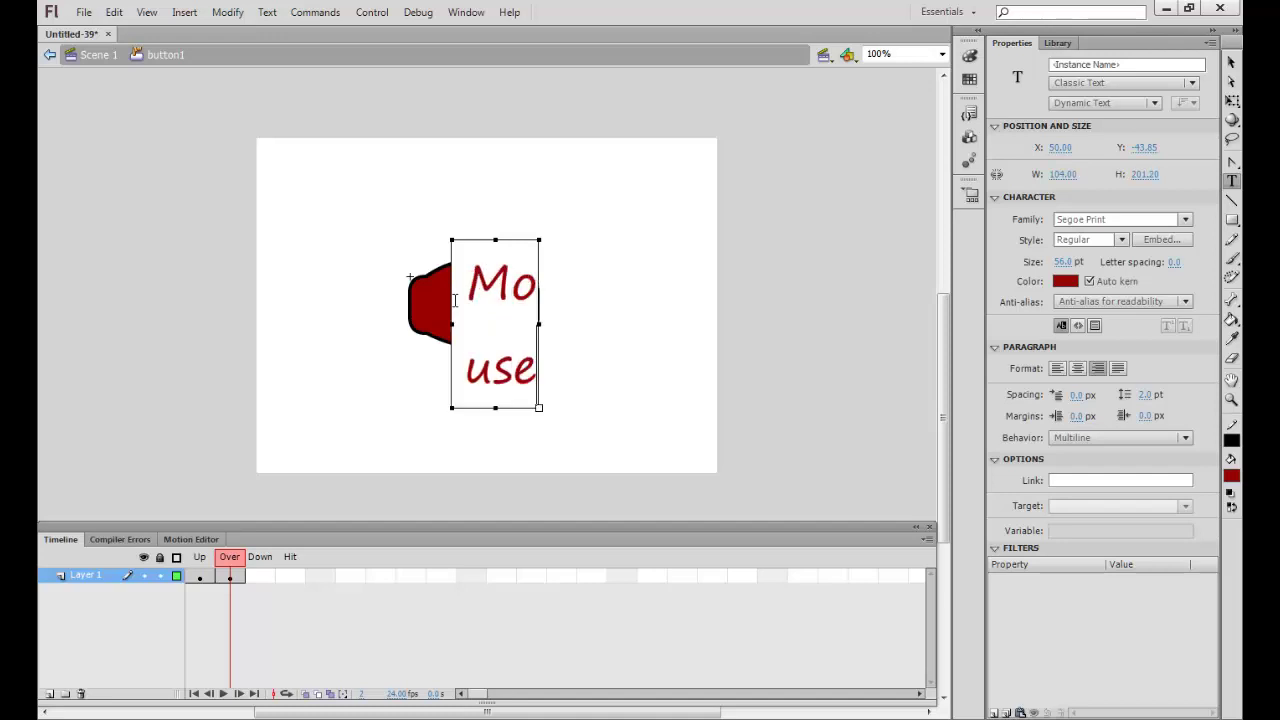
pyautogui.write(' O')
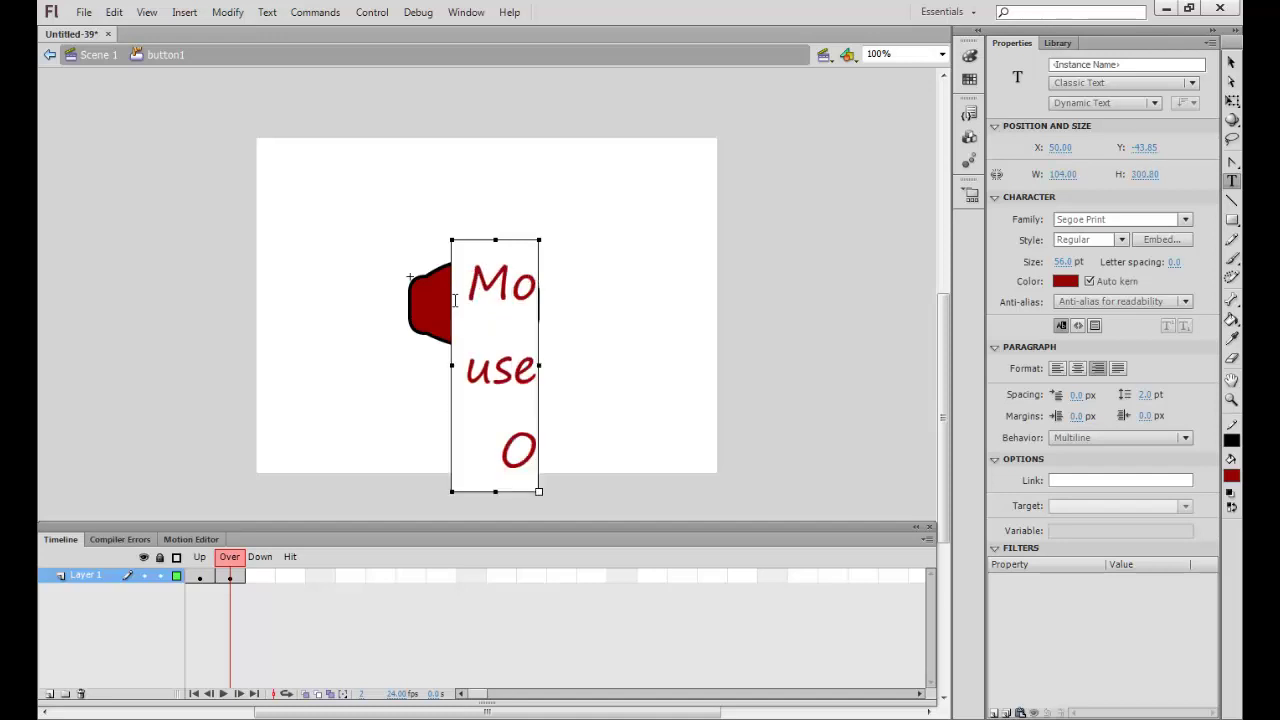
pyautogui.write('ve')
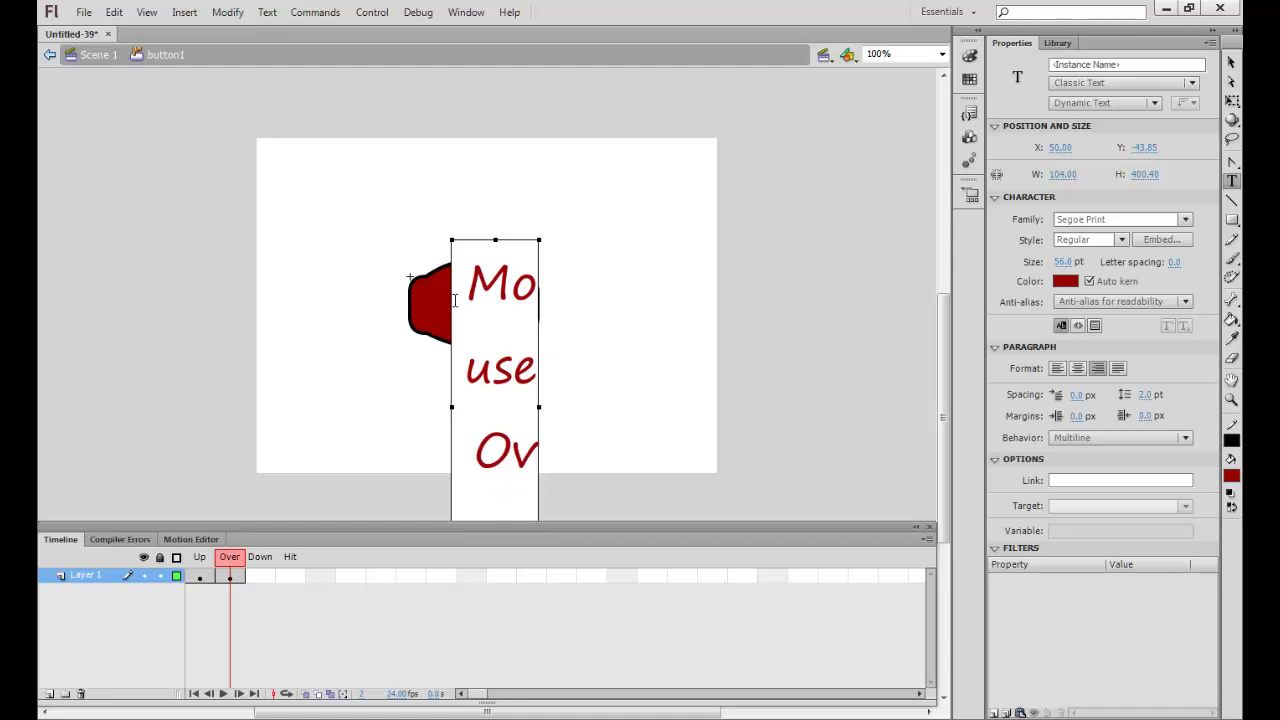
# Step: Format the "Mouse Over" text at 20 pt in black with centered alignment
pyautogui.moveTo(470, 272); pyautogui.dragTo(534, 520)
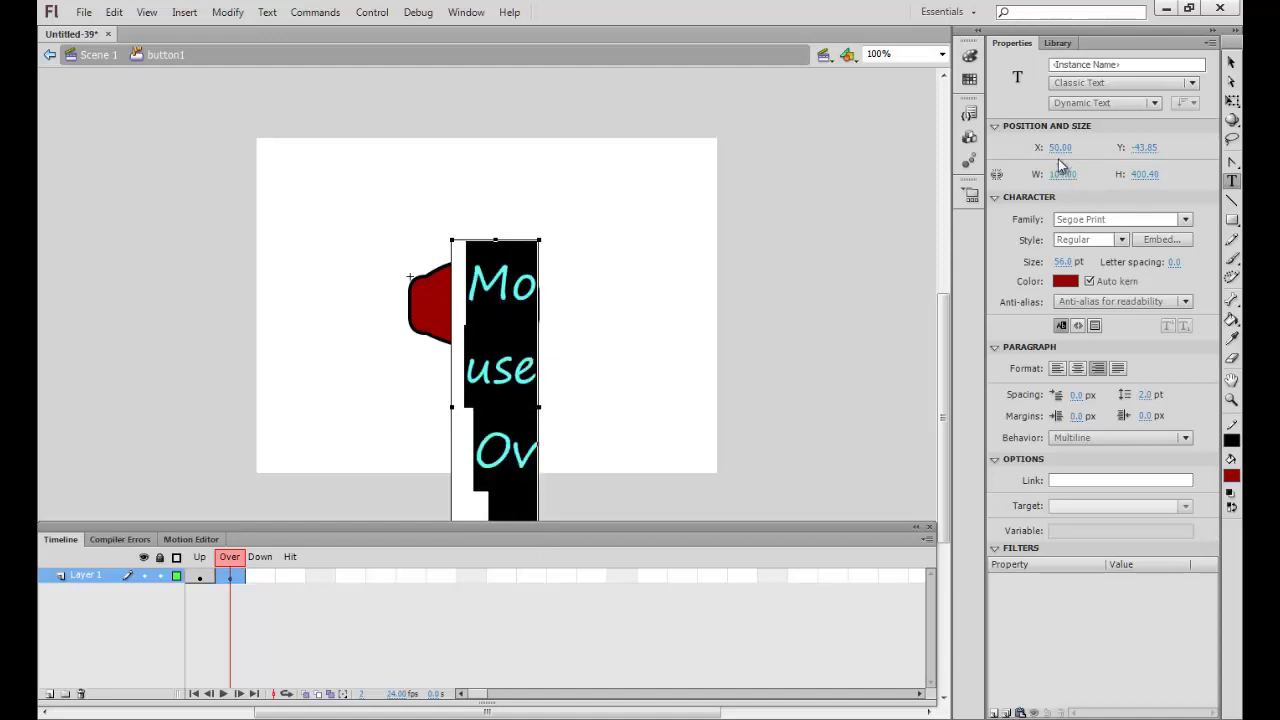
pyautogui.click(1061, 261)
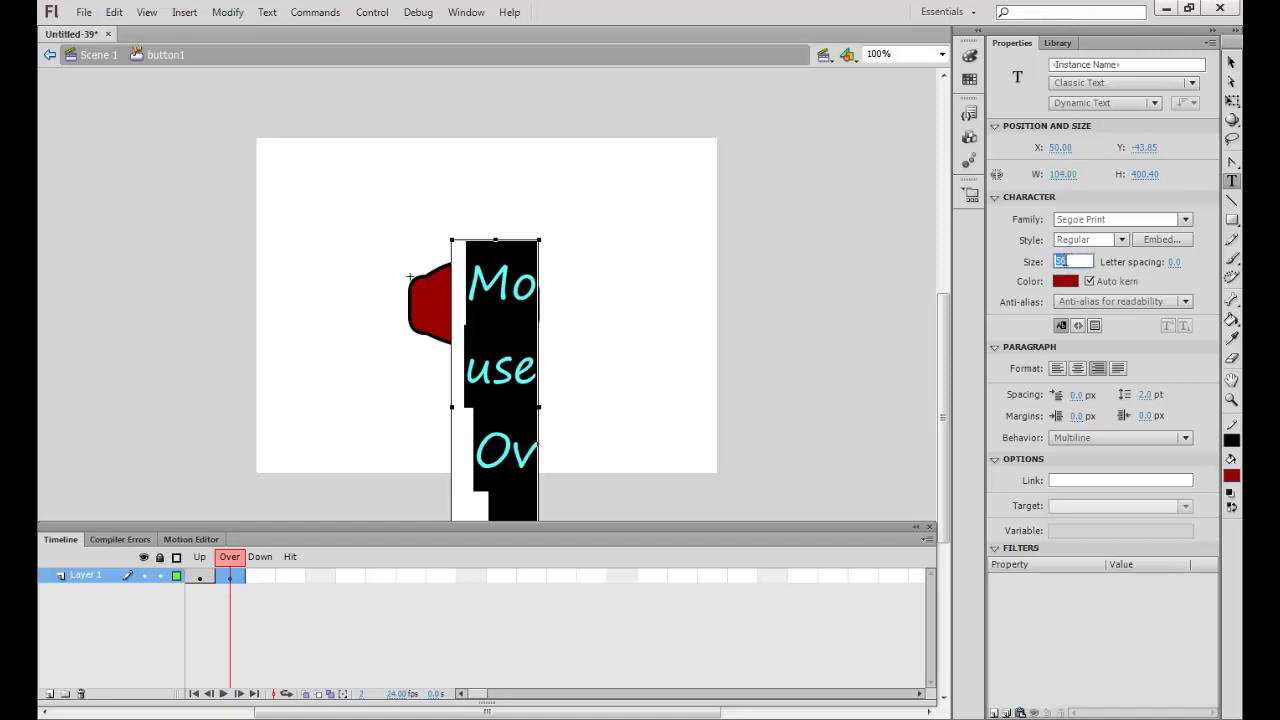
pyautogui.press('Return')
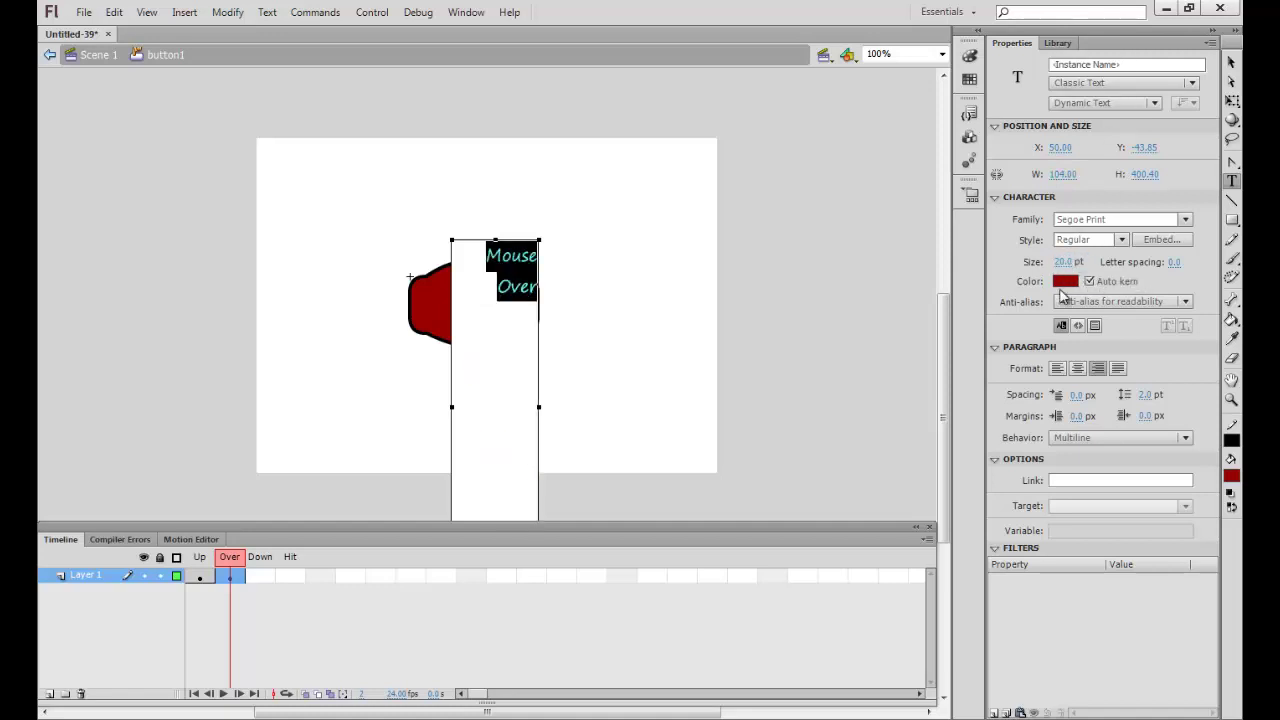
pyautogui.click(1066, 281)
pyautogui.click(1000, 313)
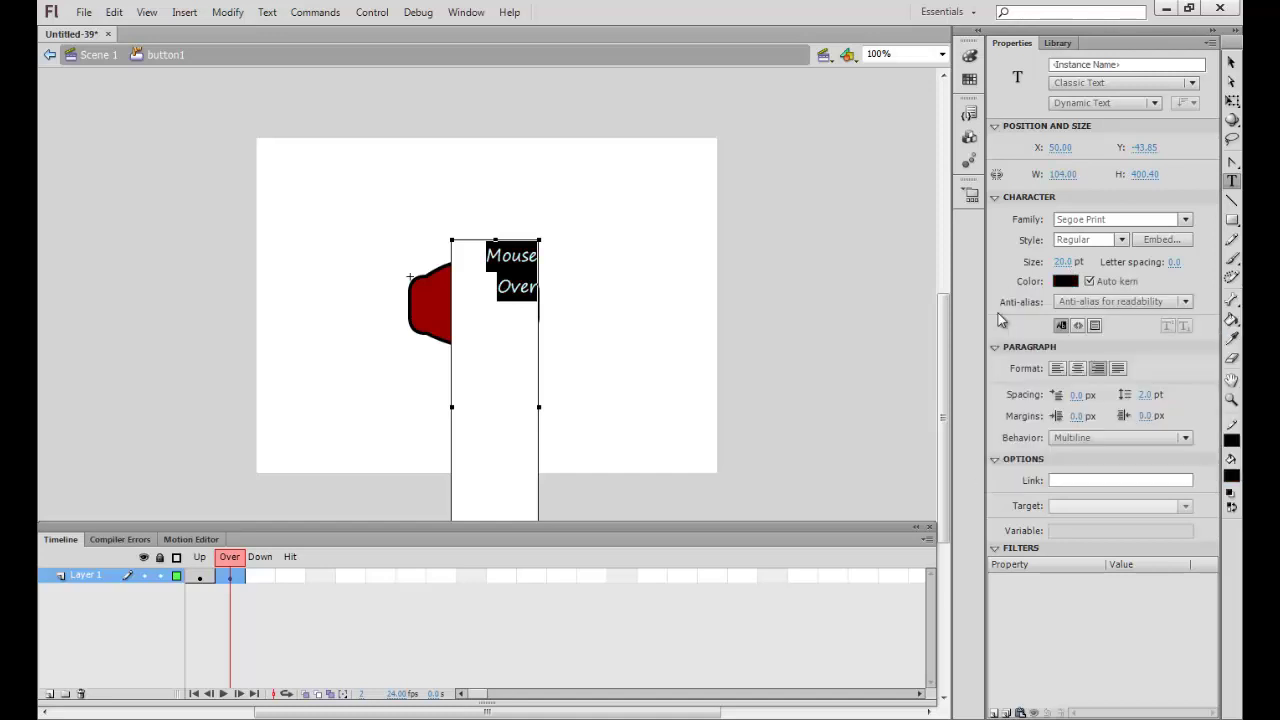
pyautogui.click(1078, 369)
pyautogui.press('Escape')
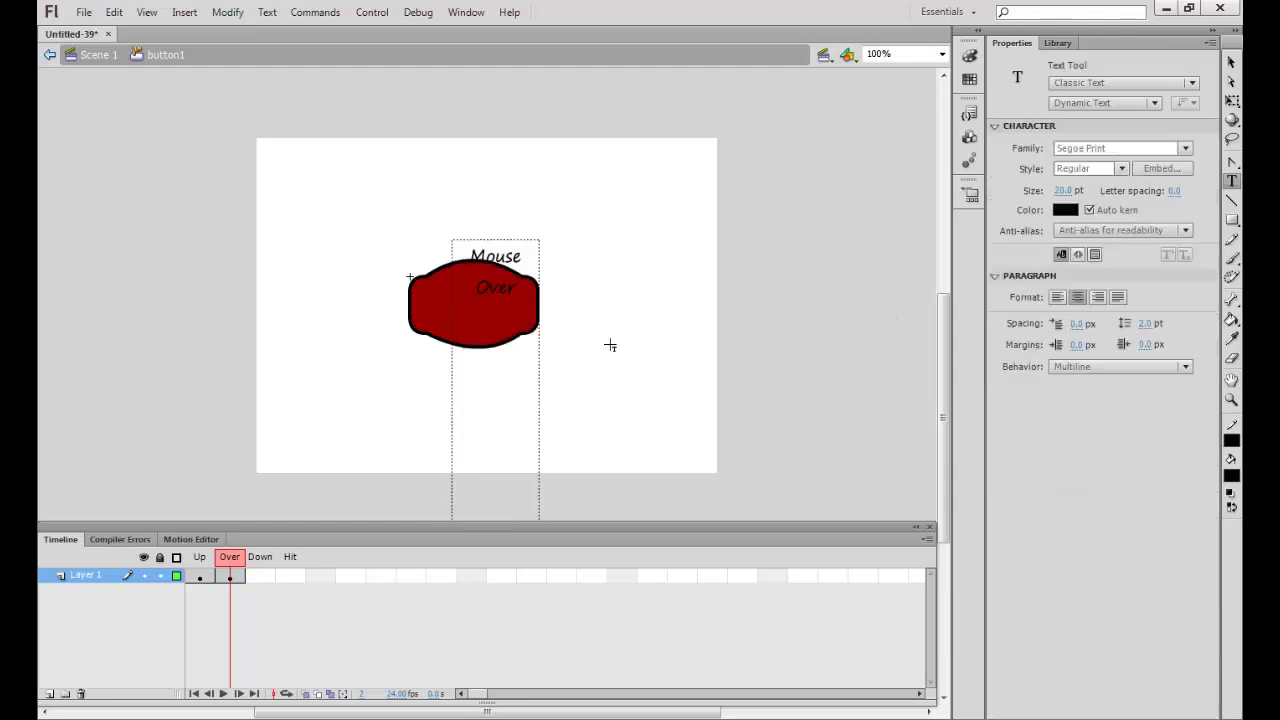
# Step: Shrink the "Mouse Over" text box to about 88 x 76 px and center it on the red shape
pyautogui.click(457, 246)
pyautogui.scroll(-3, 497, 443)
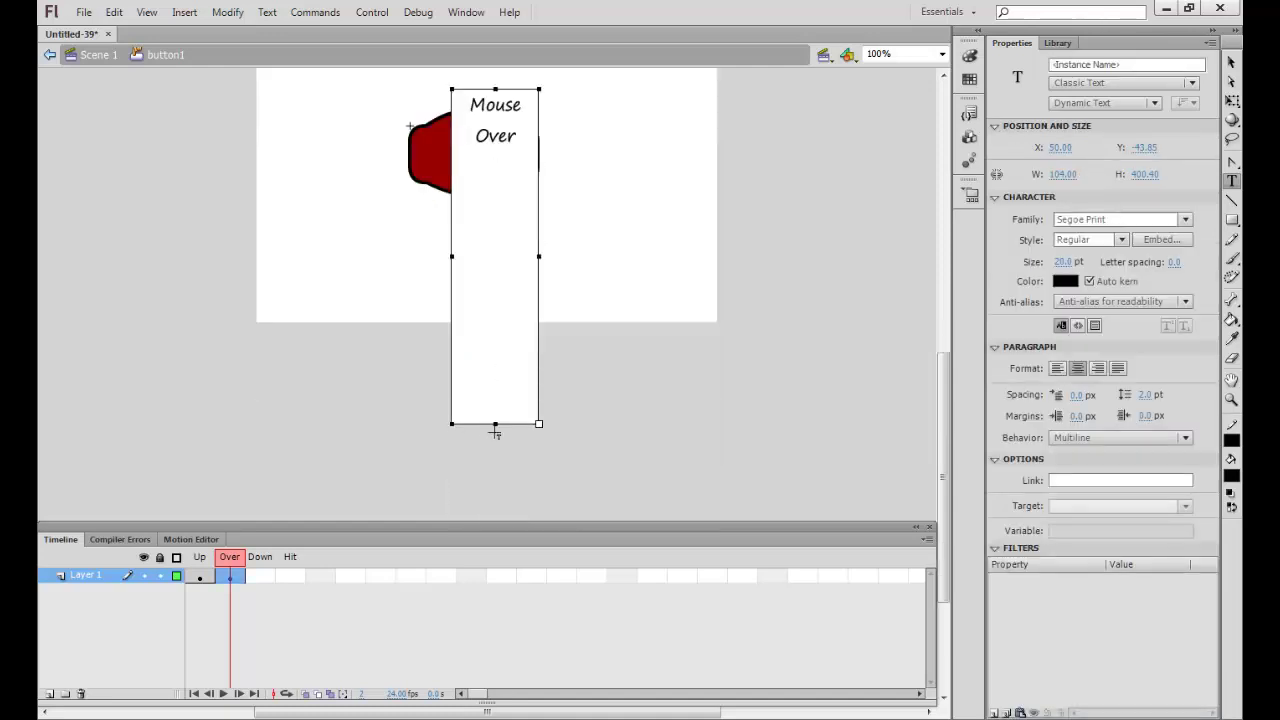
pyautogui.moveTo(539, 424); pyautogui.dragTo(526, 152)
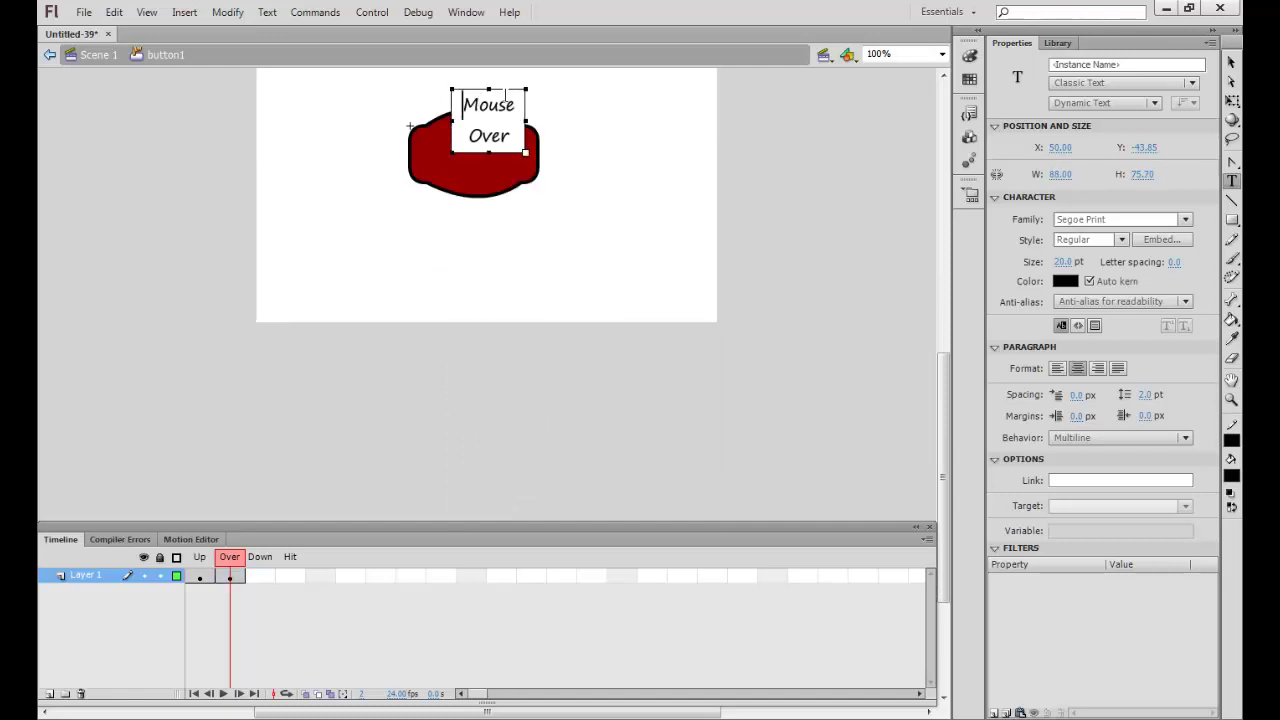
pyautogui.click(554, 128)
pyautogui.click(456, 100)
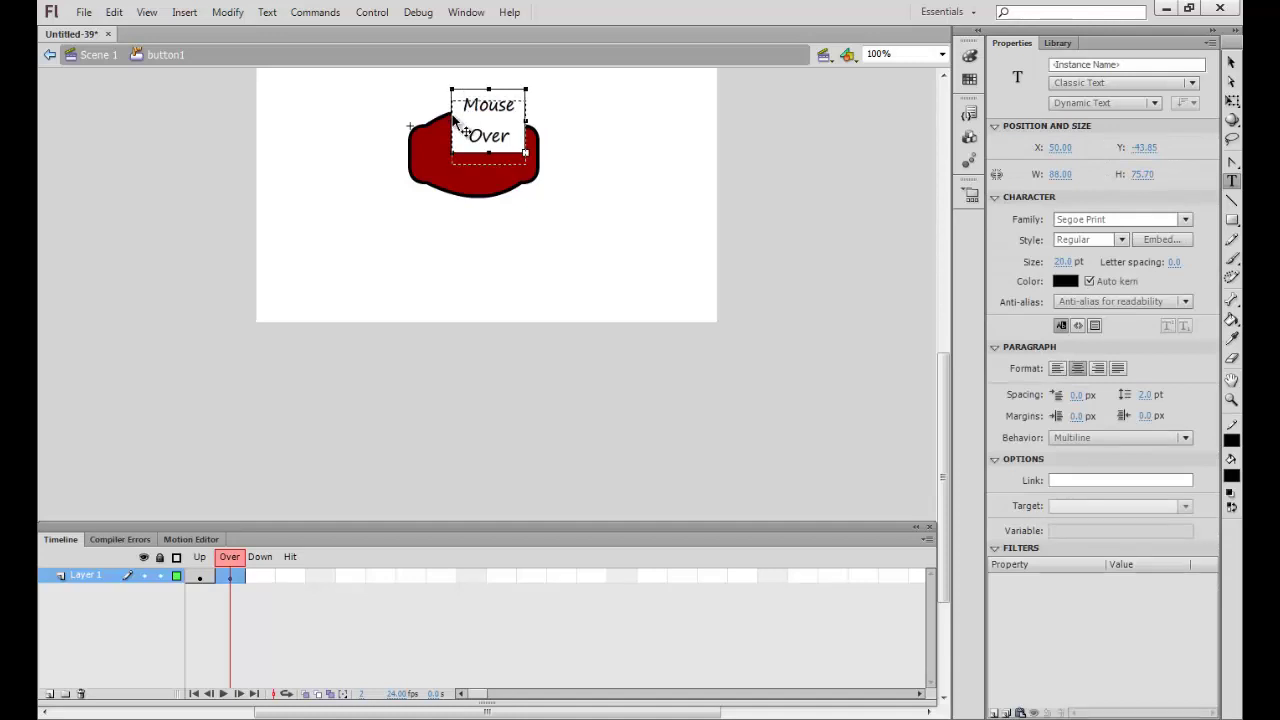
pyautogui.moveTo(454, 107); pyautogui.dragTo(443, 133)
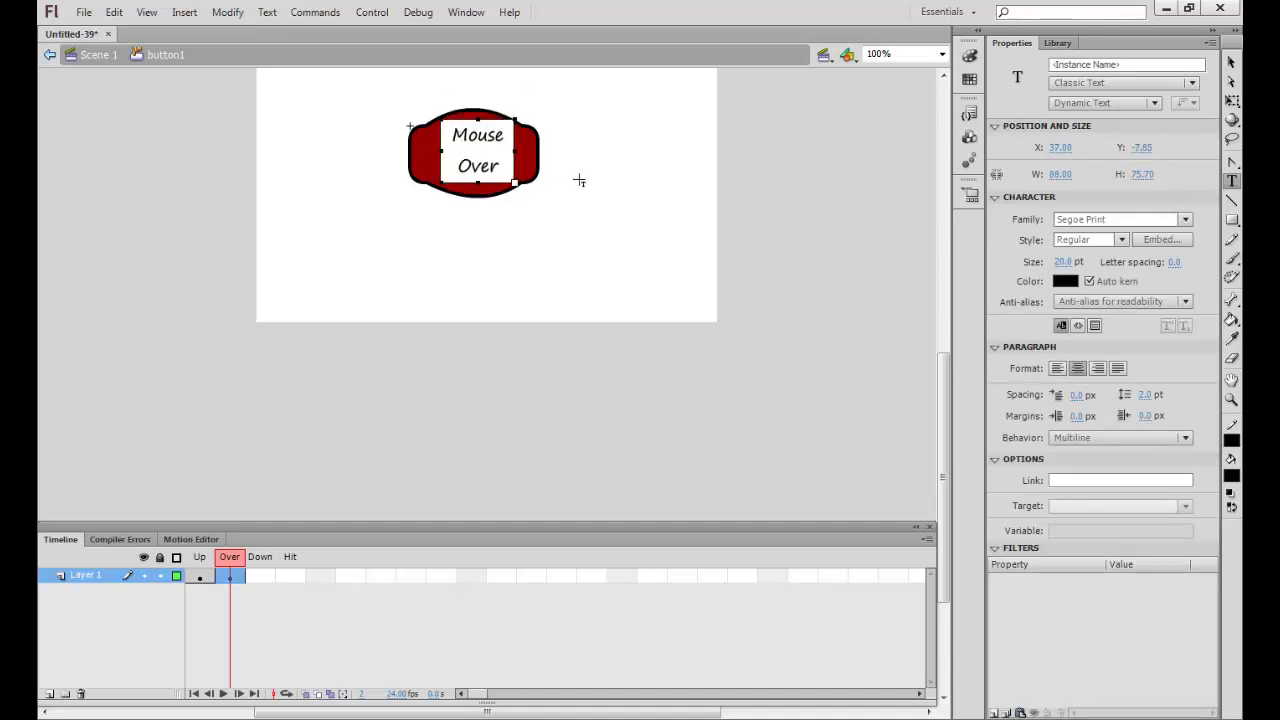
pyautogui.click(600, 183)
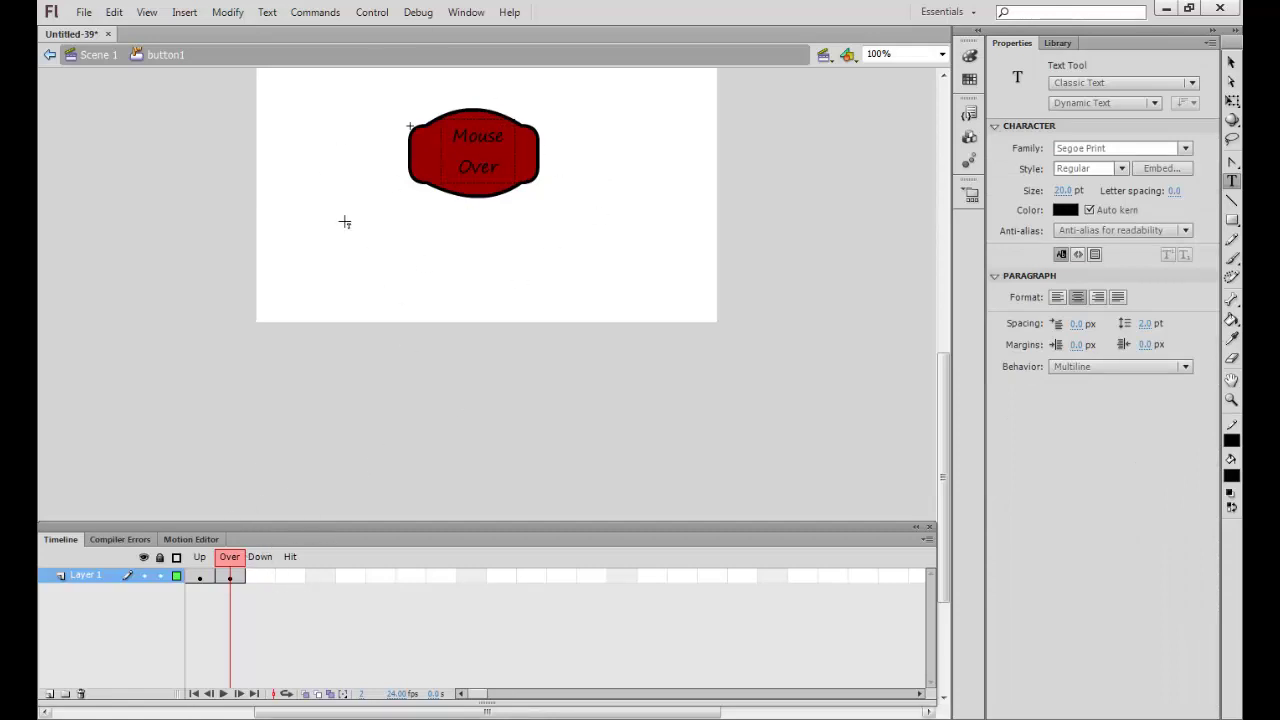
# Step: Insert a keyframe on the Down frame and change its text to "Mouse Down"
pyautogui.click(259, 575)
pyautogui.rightClick(259, 575)
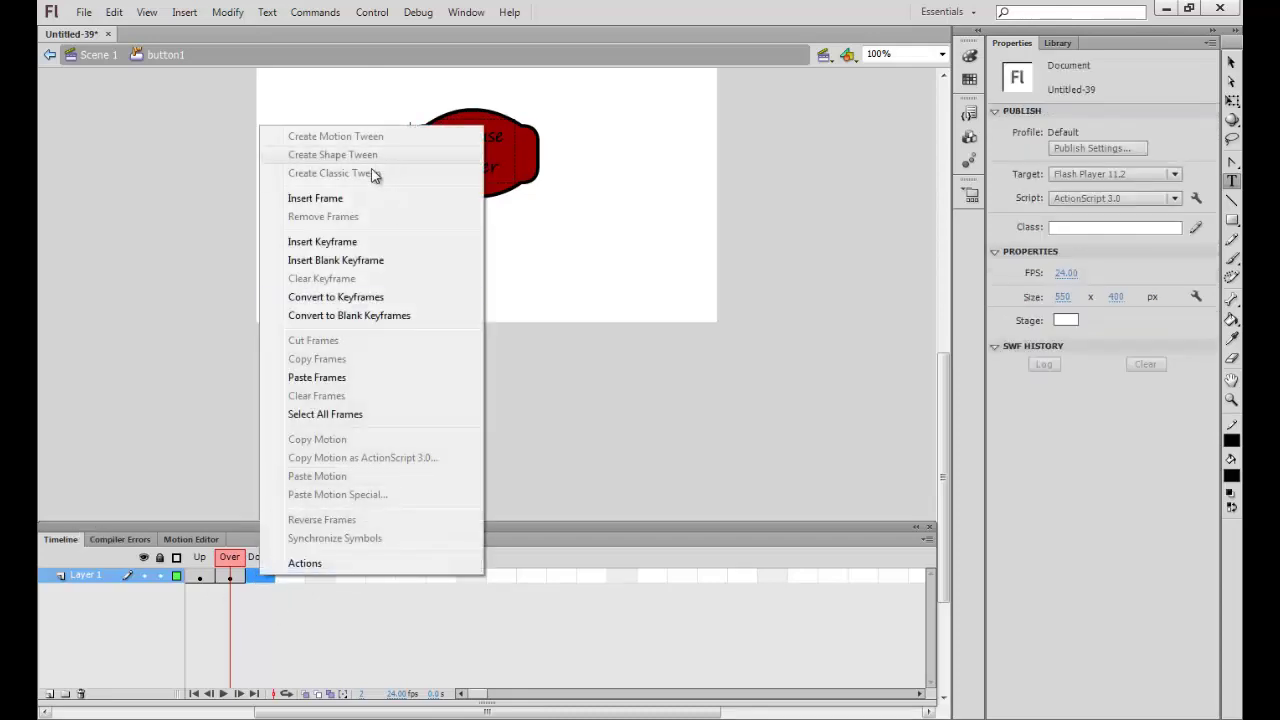
pyautogui.click(314, 242)
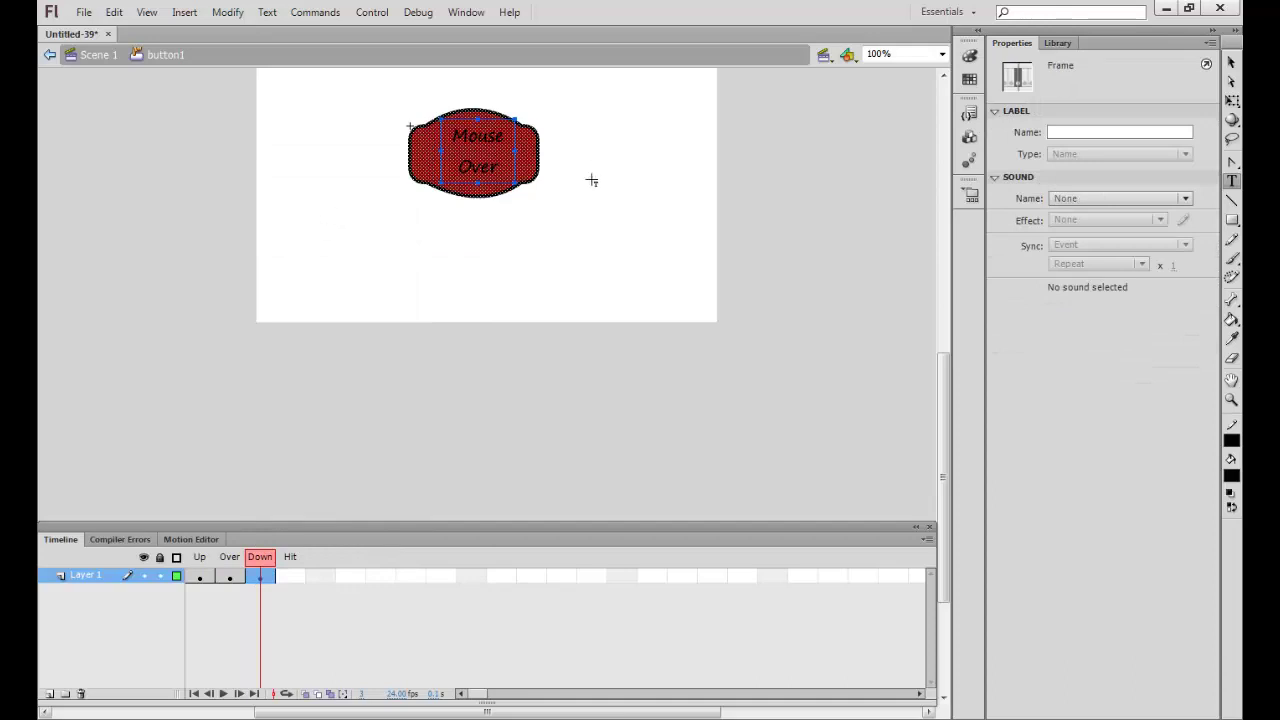
pyautogui.moveTo(453, 168); pyautogui.dragTo(503, 170)
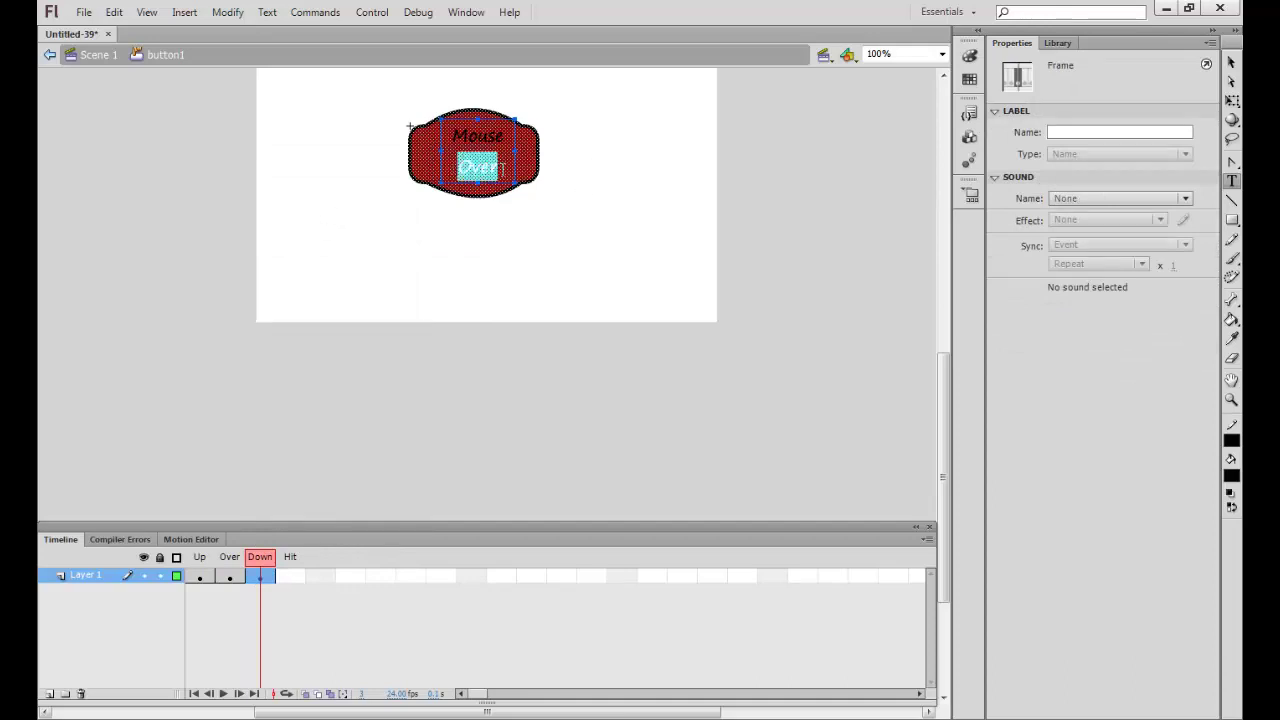
pyautogui.write('Down')
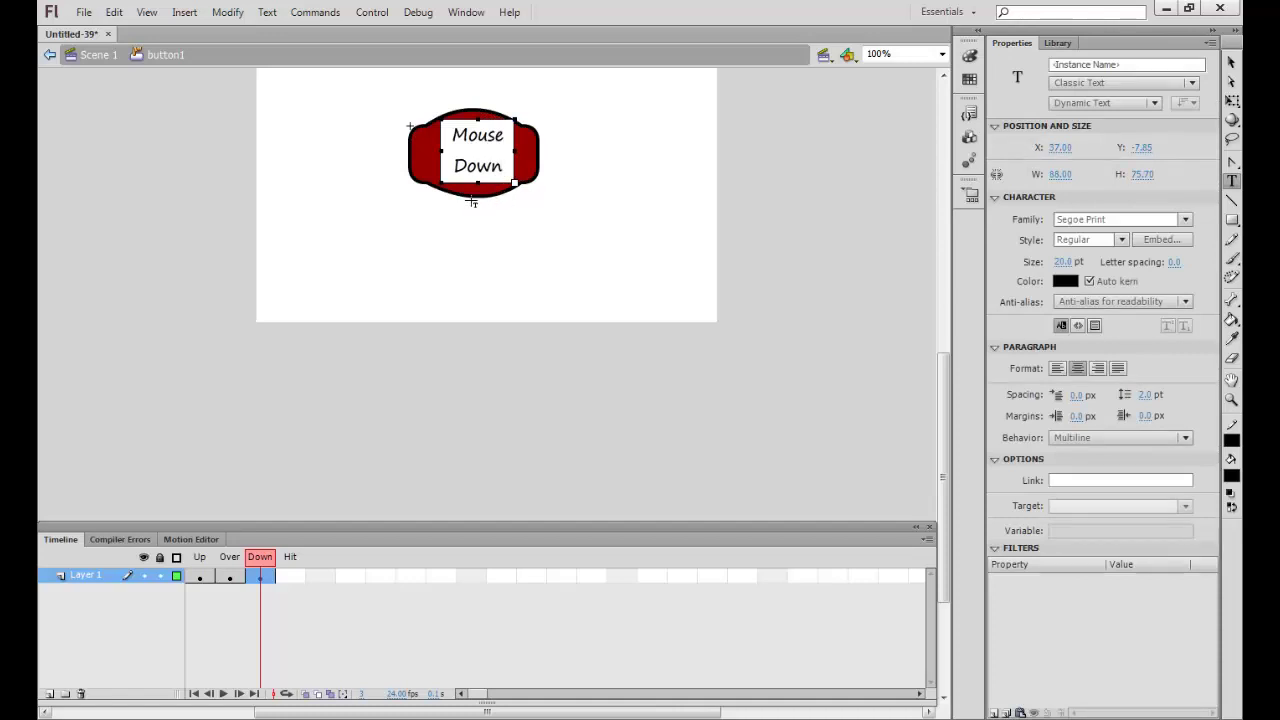
pyautogui.press('Escape')
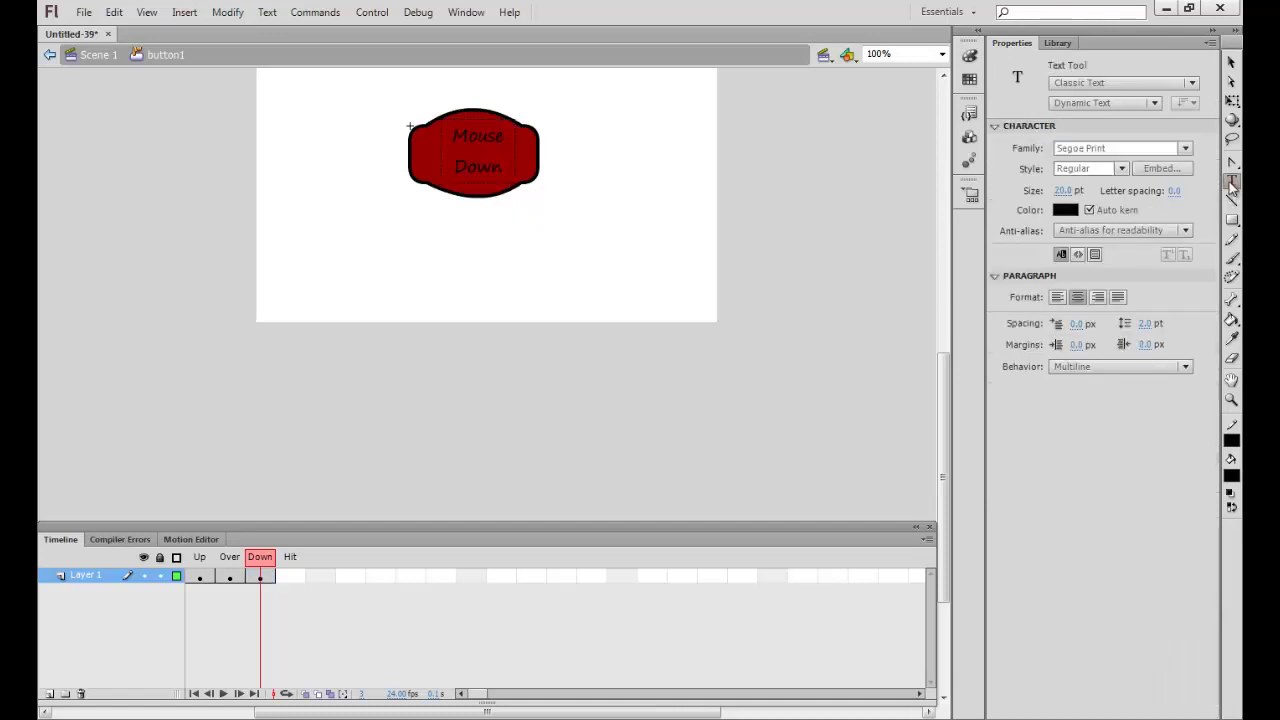
# Step: Fill the red button shape in the Down frame with dark green using the Paint Bucket tool
pyautogui.click(1066, 210)
pyautogui.click(1071, 209)
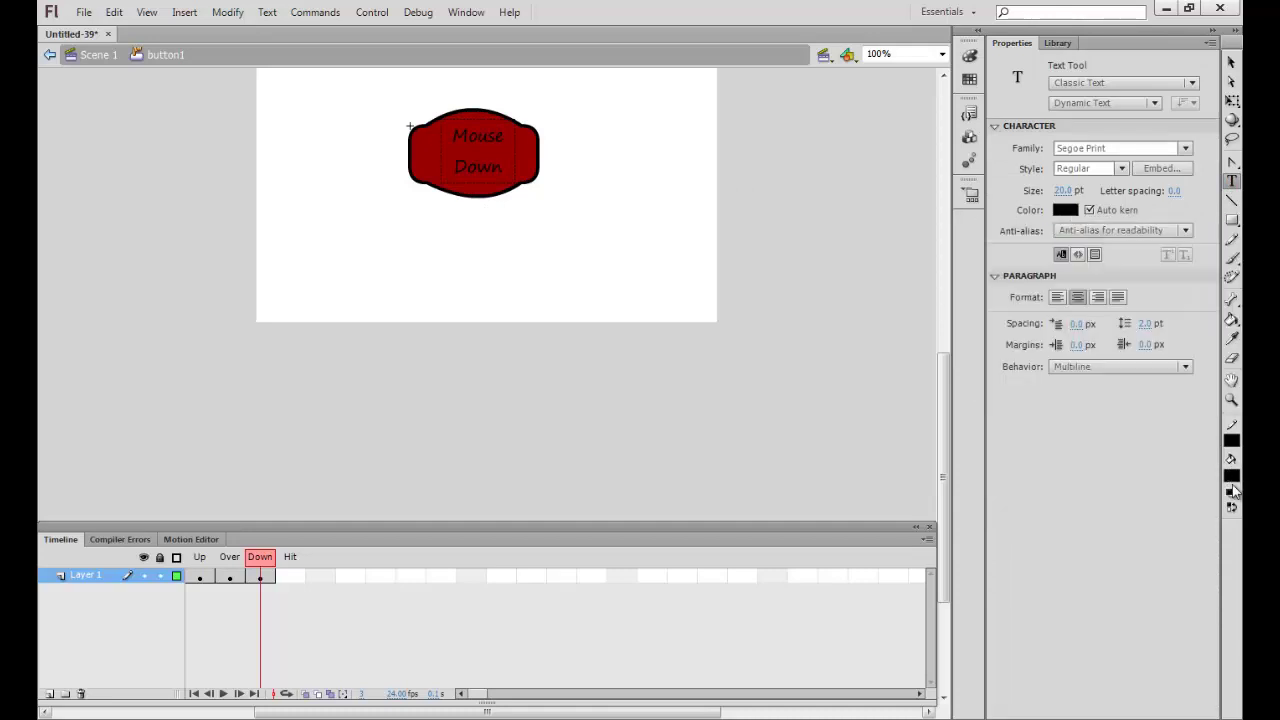
pyautogui.click(1237, 470)
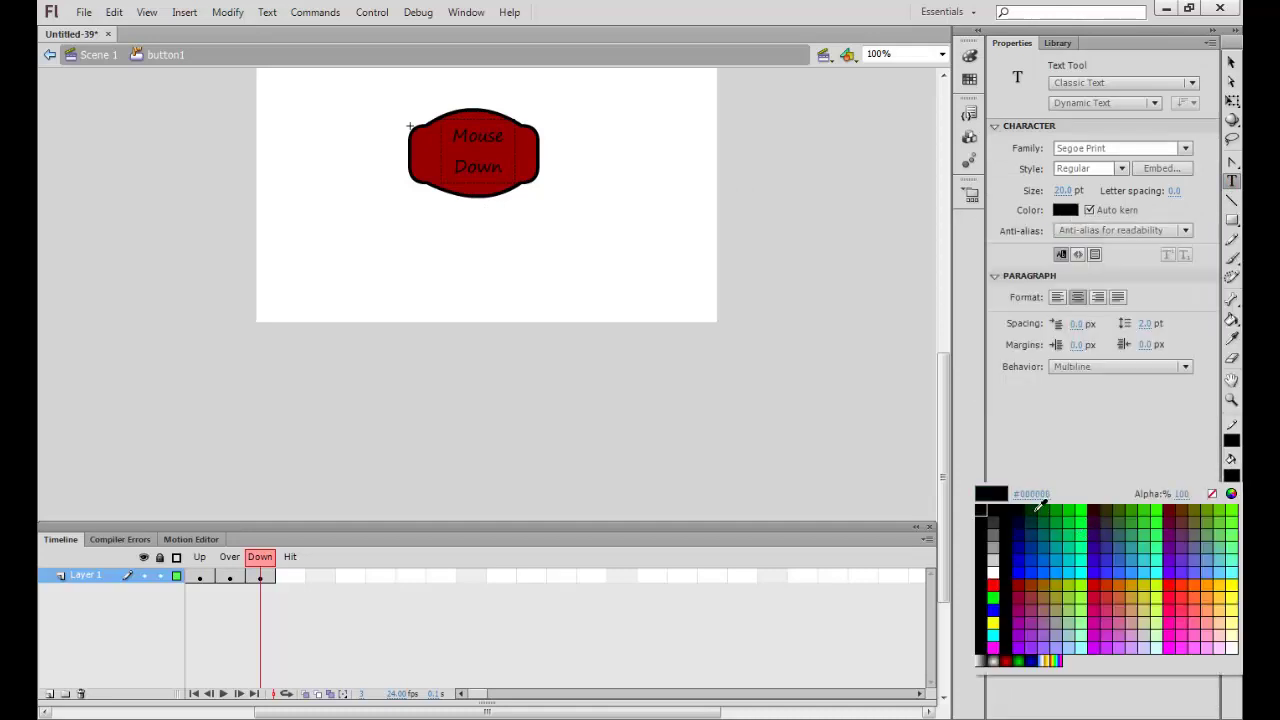
pyautogui.click(1045, 511)
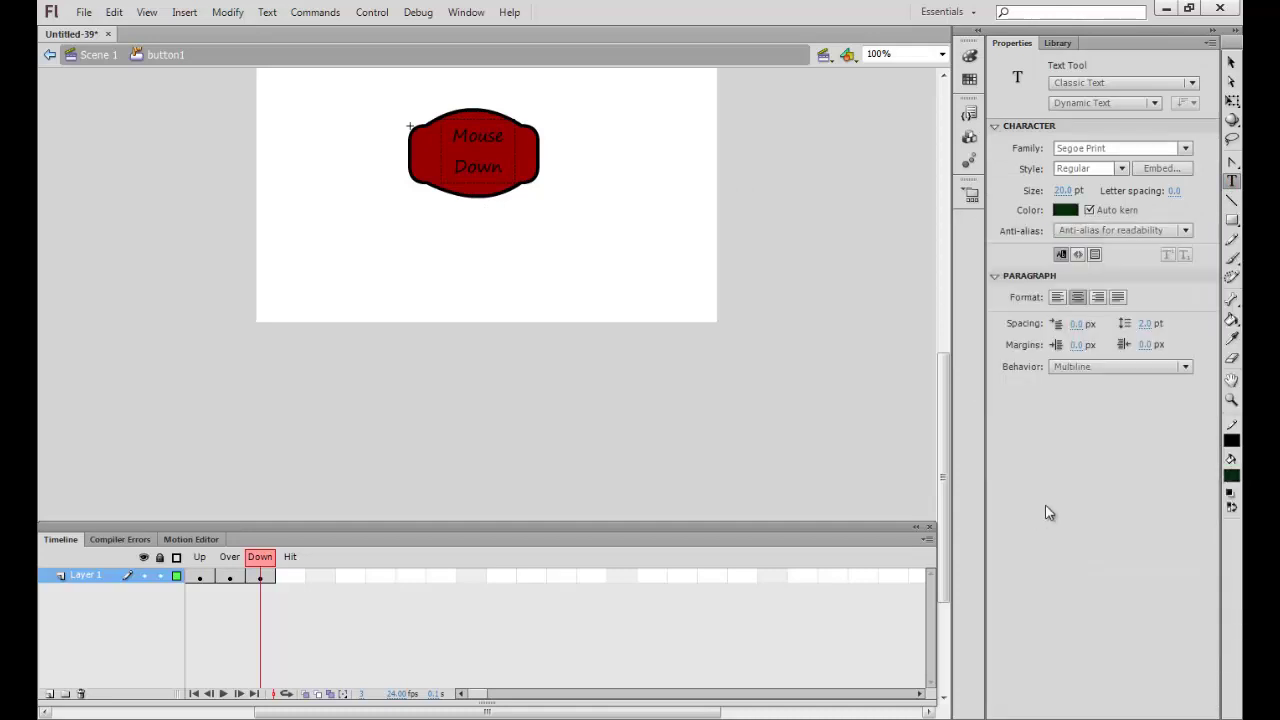
pyautogui.click(1231, 319)
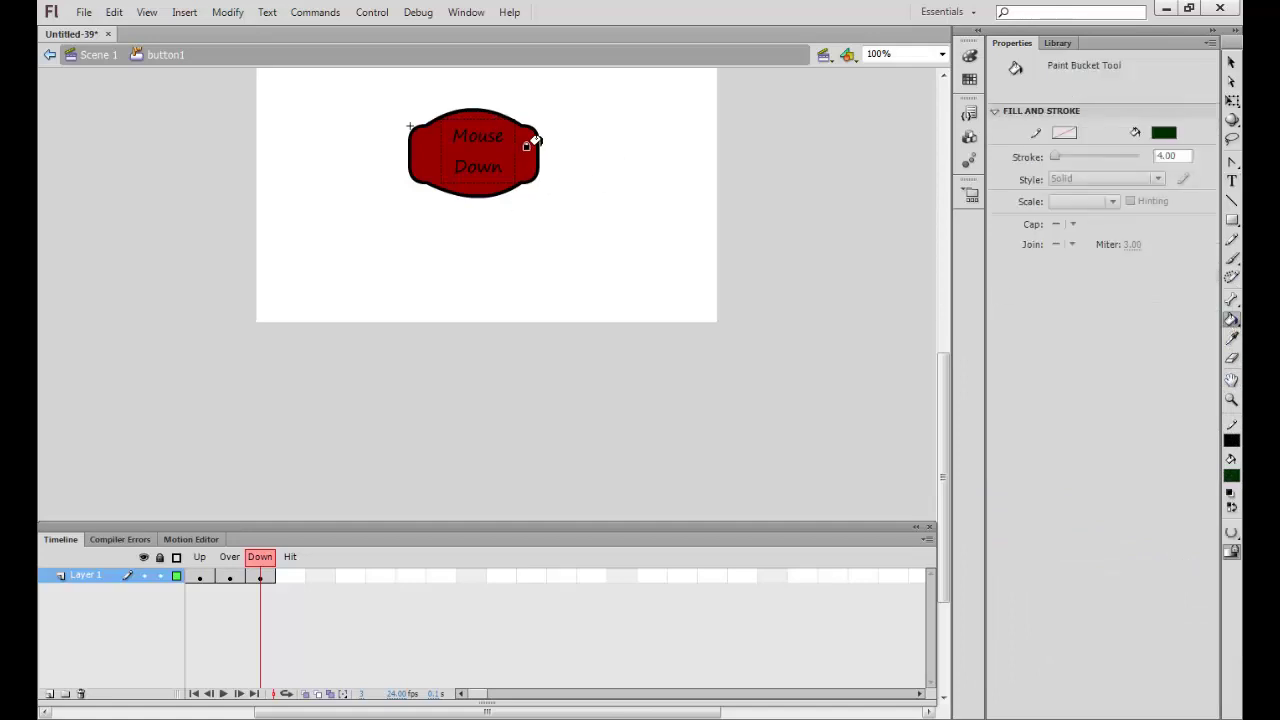
pyautogui.click(420, 148)
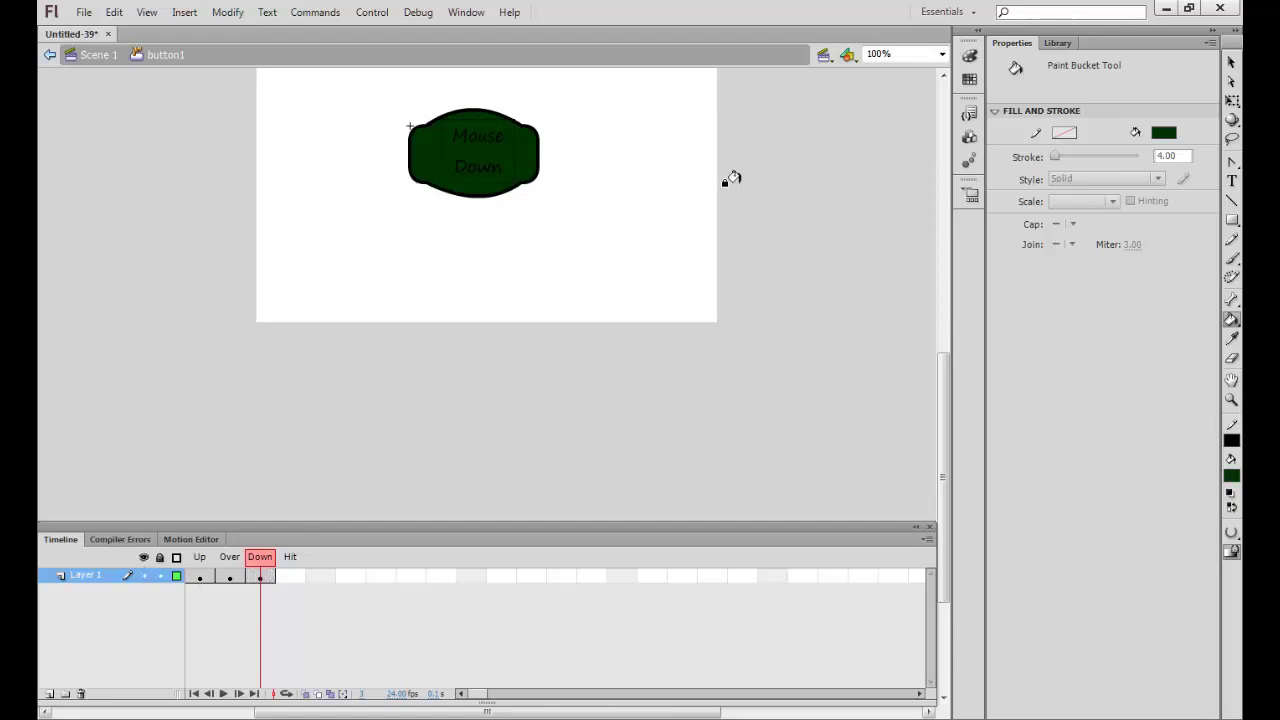
# Step: Change the color of the "Mouse Down" text on the green shape to yellow
pyautogui.click(1232, 440)
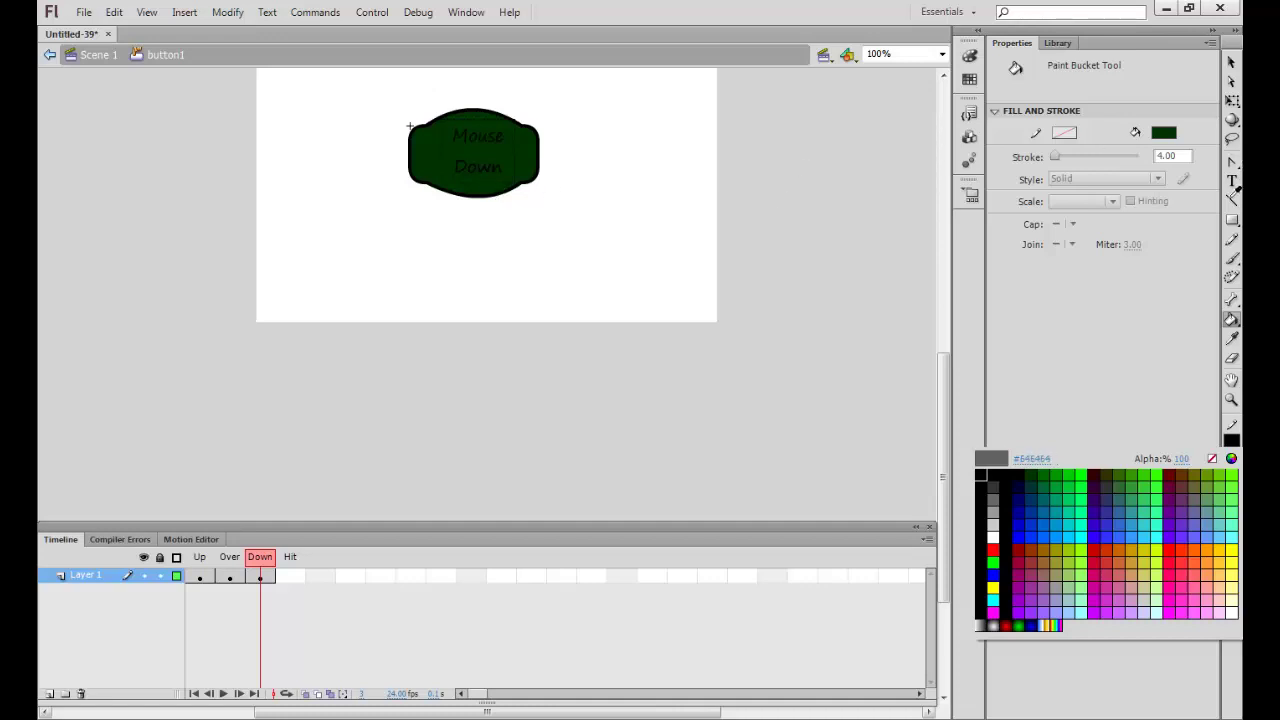
pyautogui.press('Escape')
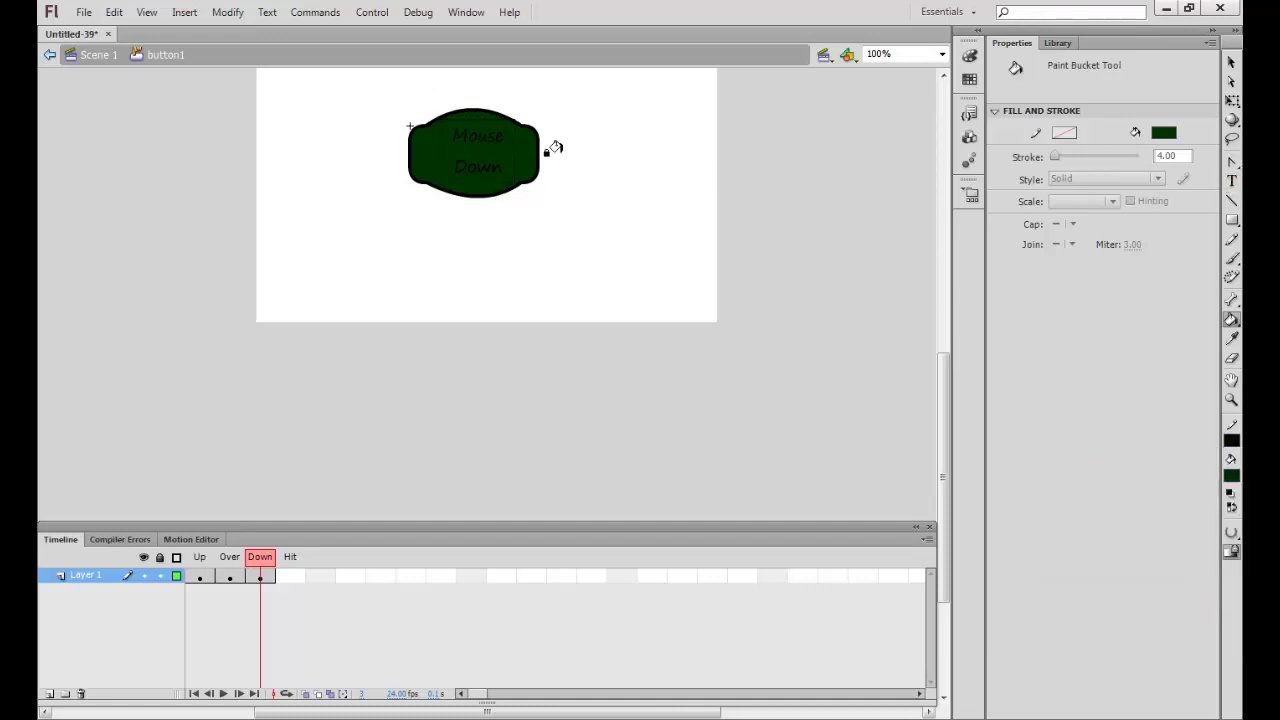
pyautogui.click(1232, 63)
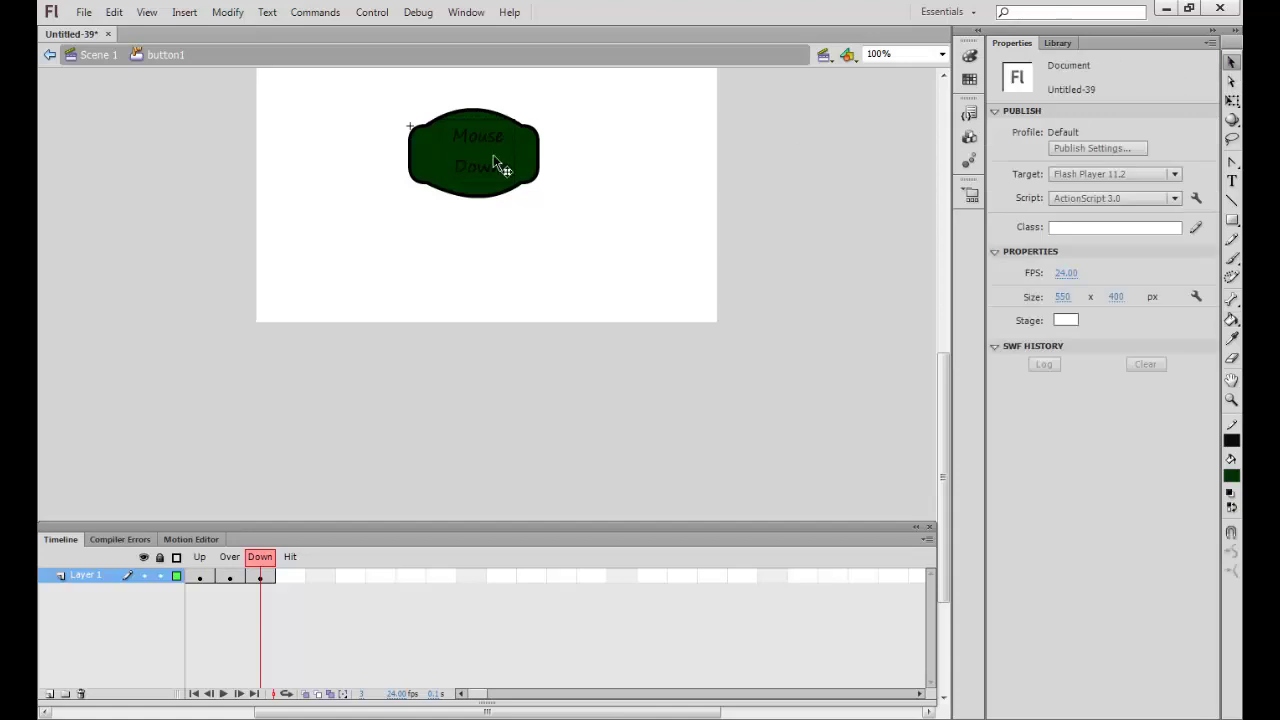
pyautogui.moveTo(504, 168)
pyautogui.mouseDown()
pyautogui.moveTo(487, 171)
pyautogui.moveTo(504, 171)
pyautogui.mouseUp()
pyautogui.doubleClick(504, 170)
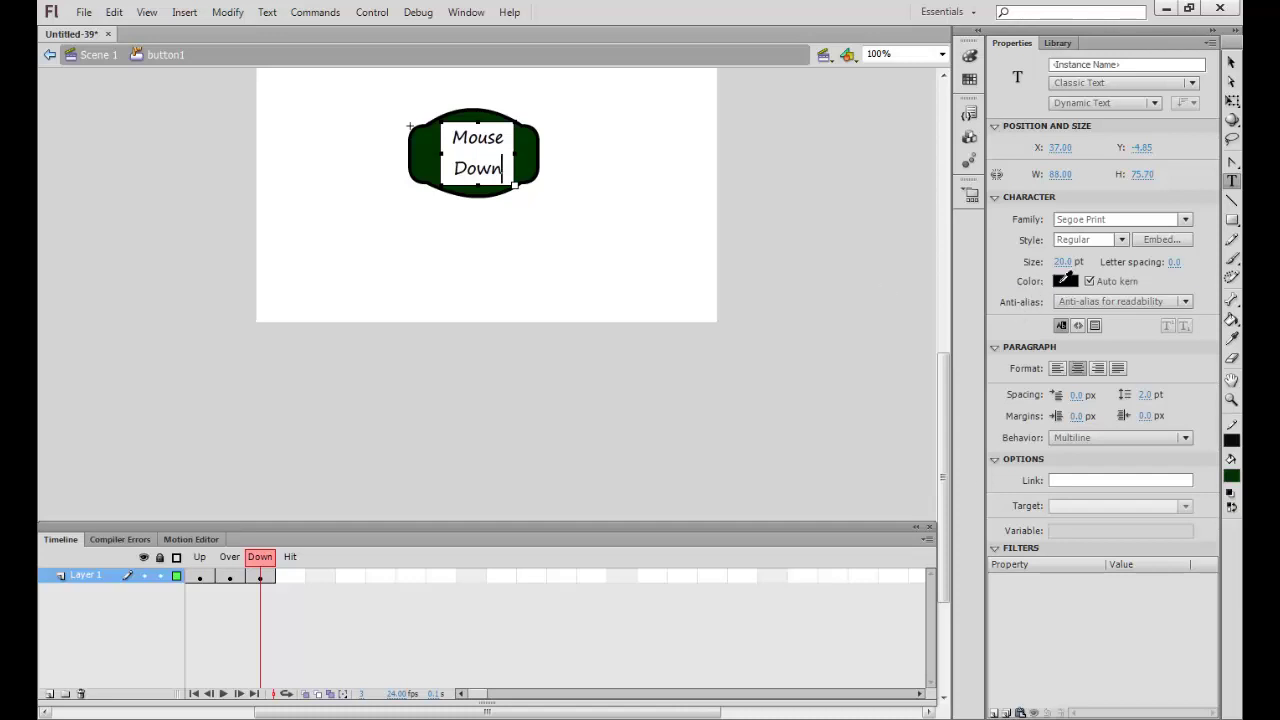
pyautogui.click(1065, 281)
pyautogui.click(1232, 388)
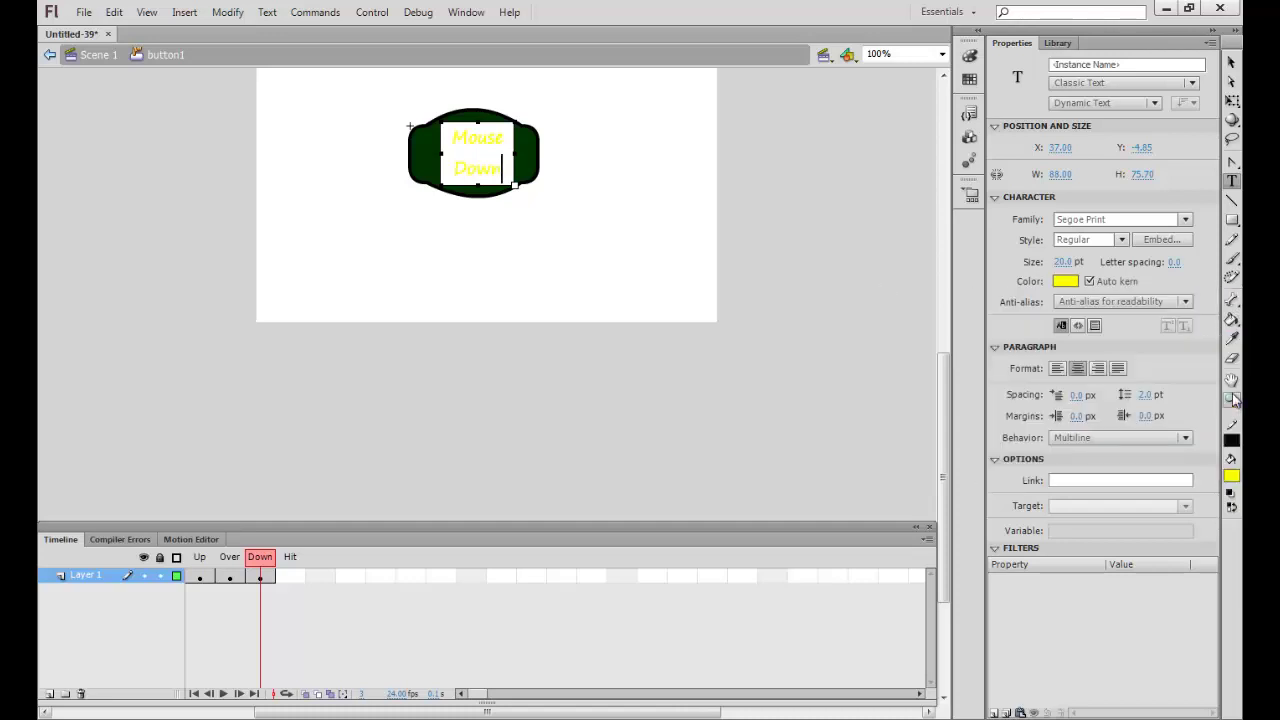
pyautogui.press('Escape')
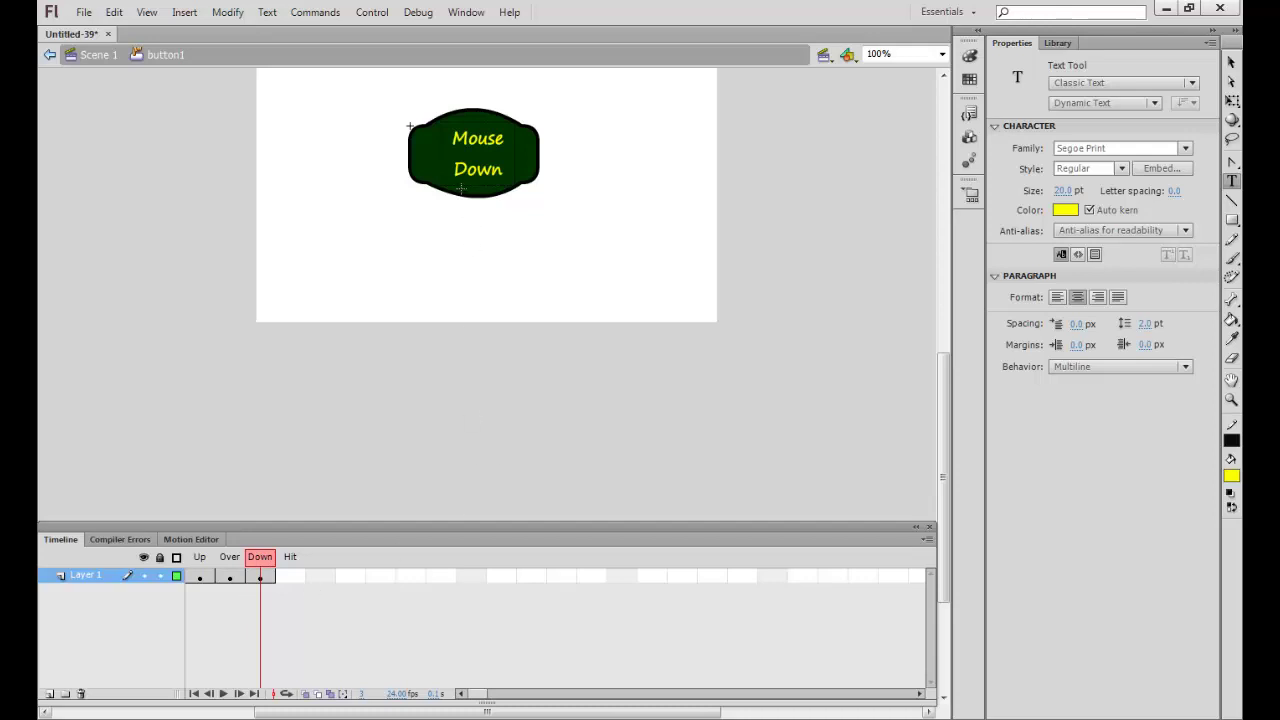
# Step: Insert a keyframe on the Hit frame and draw a wide yellow rounded rectangle with a black outline below the button shape
pyautogui.click(285, 578)
pyautogui.rightClick(287, 577)
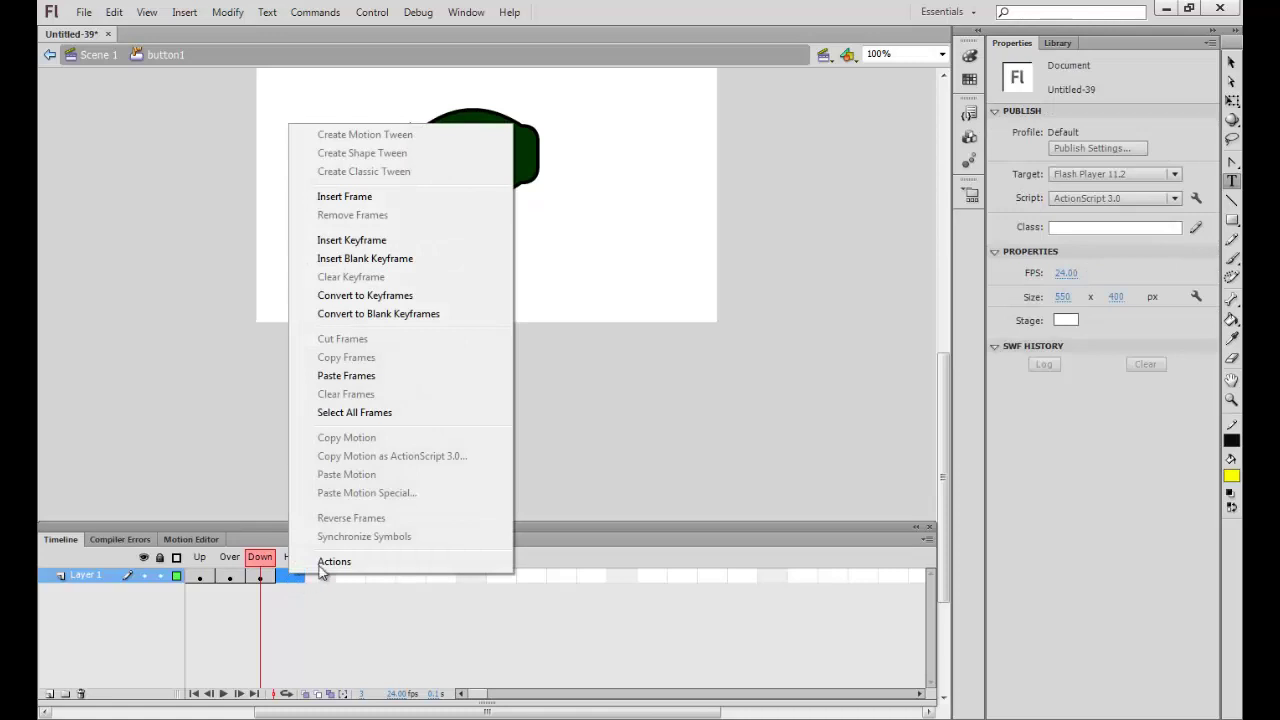
pyautogui.click(341, 241)
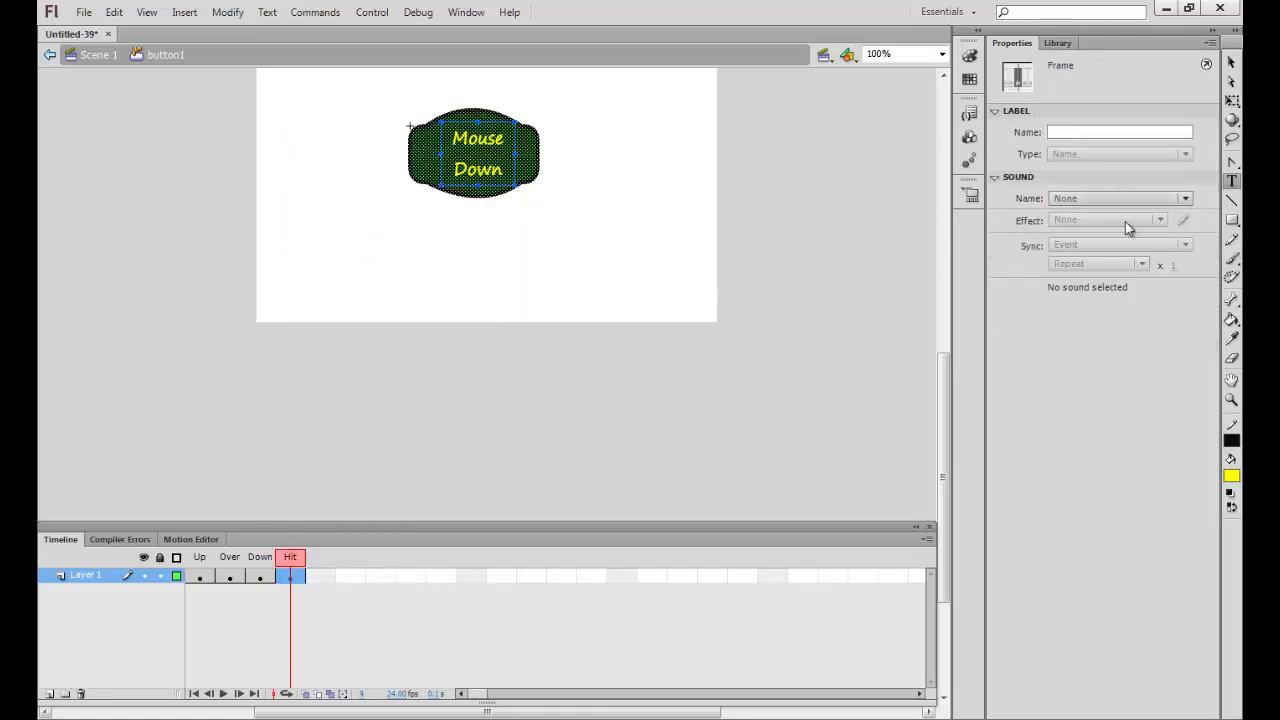
pyautogui.click(1232, 220)
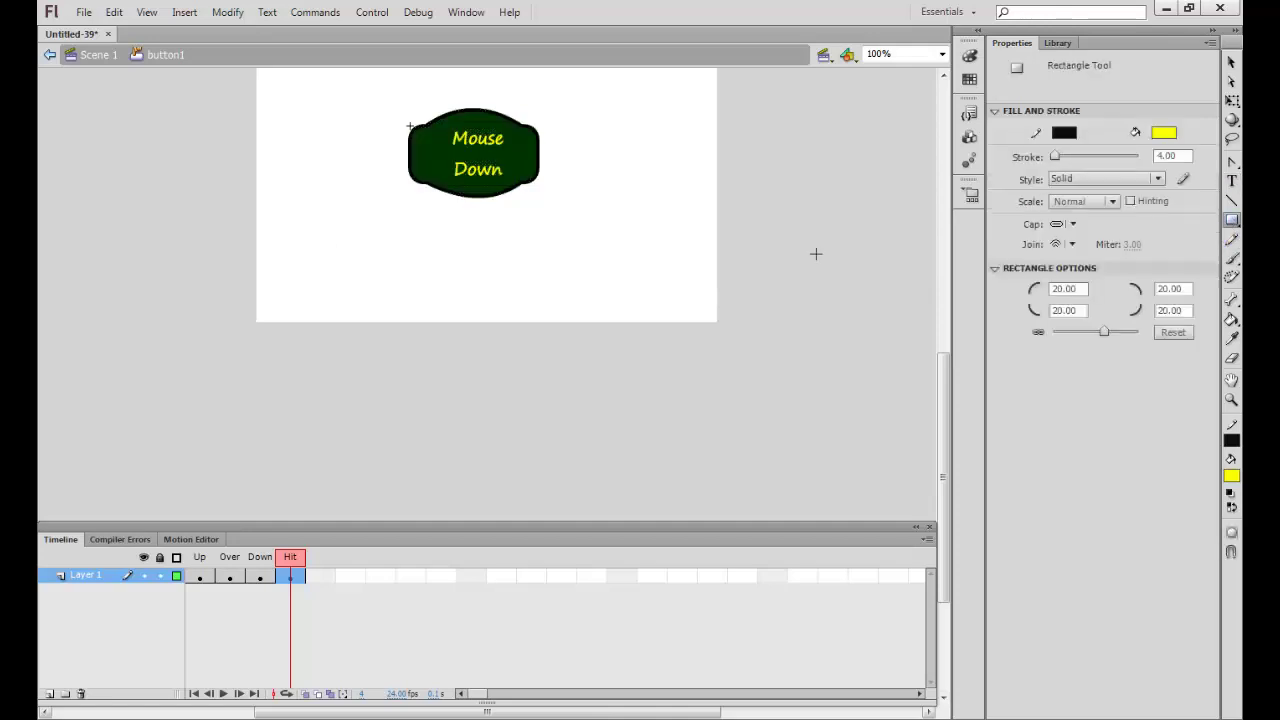
pyautogui.moveTo(363, 239)
pyautogui.mouseDown()
pyautogui.moveTo(460, 271)
pyautogui.moveTo(623, 274)
pyautogui.moveTo(575, 290)
pyautogui.mouseUp()
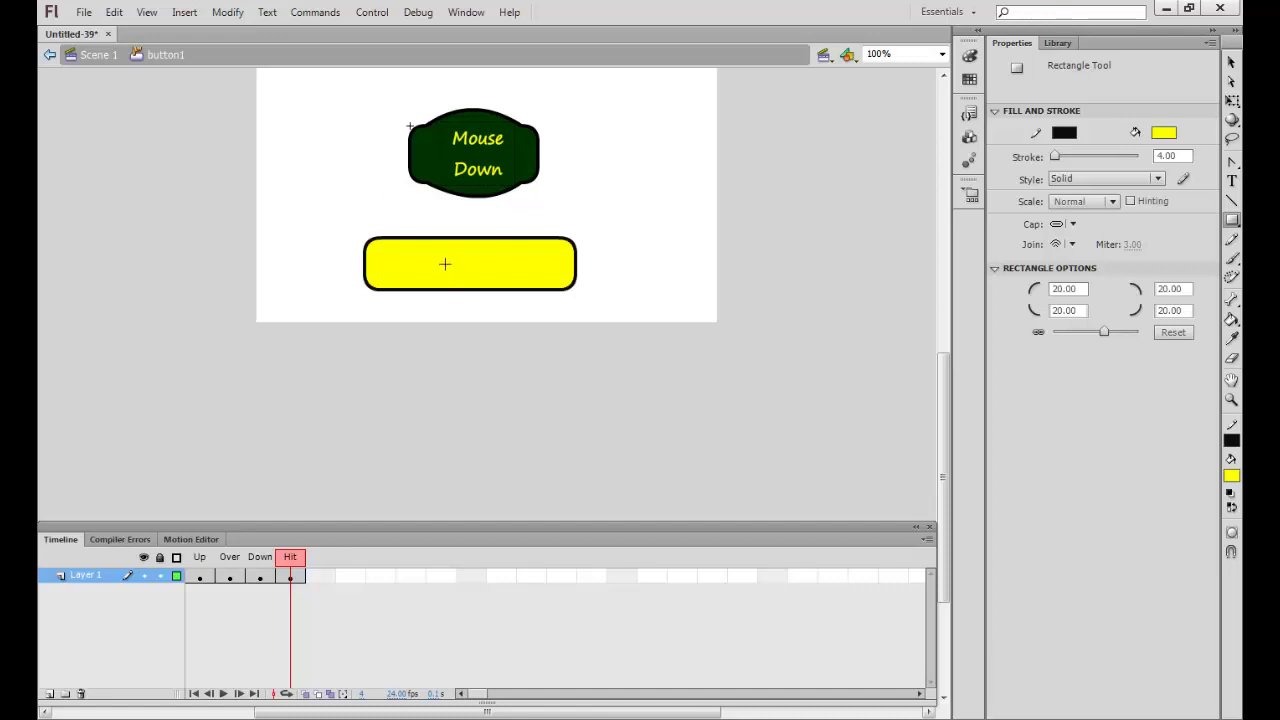
# Step: Add the text "Hotspot" in black, in a box about 104 px wide, over the upper part of the yellow rectangle
pyautogui.click(1232, 180)
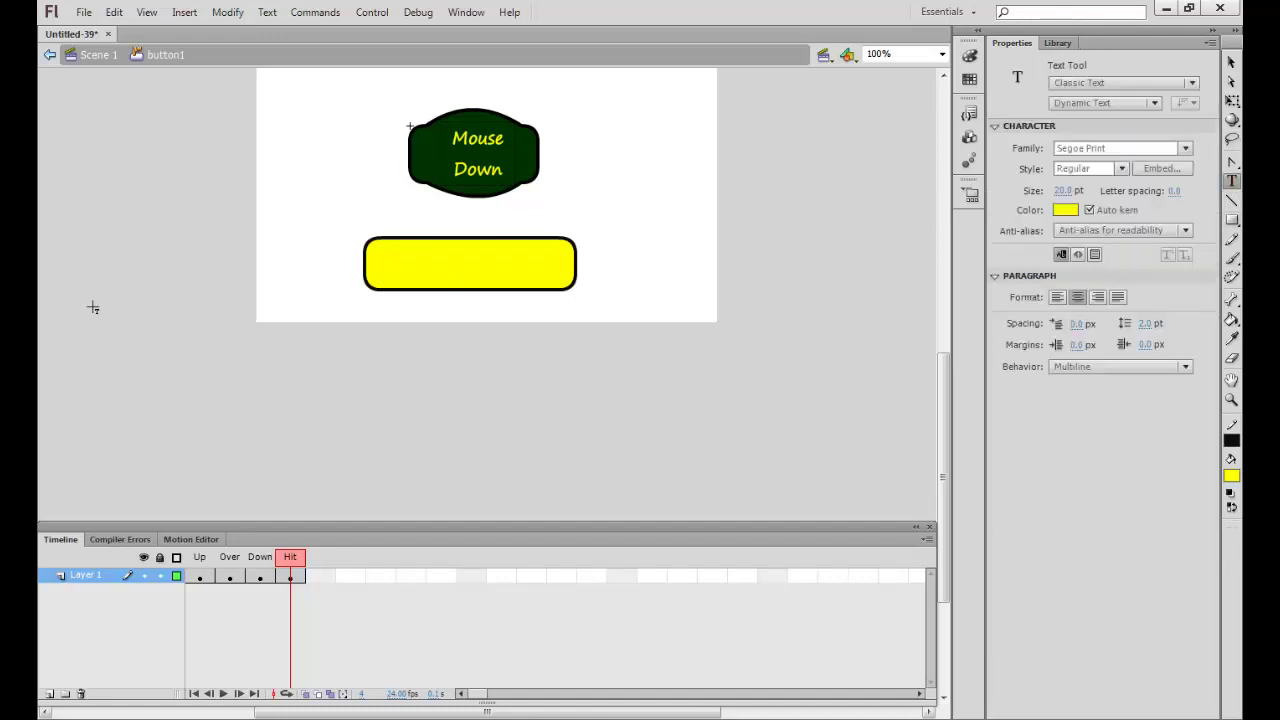
pyautogui.moveTo(428, 256); pyautogui.dragTo(514, 262)
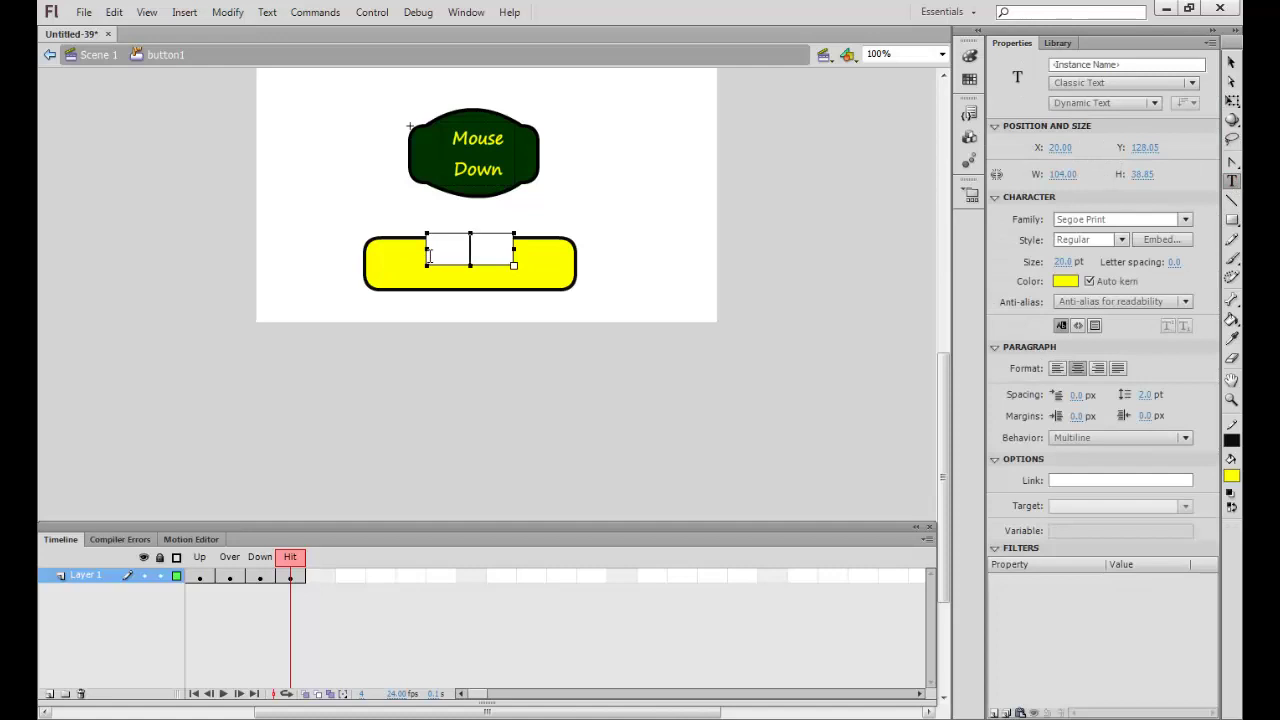
pyautogui.write('Hiotspot')
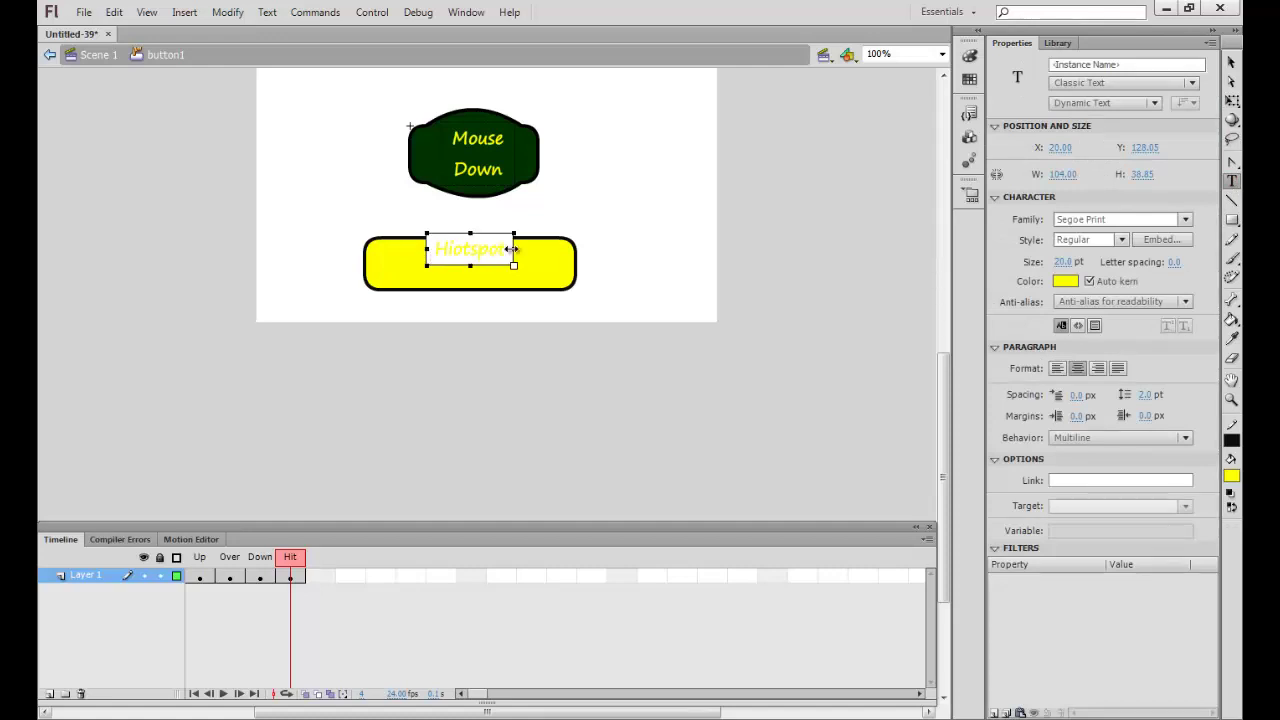
pyautogui.moveTo(506, 248); pyautogui.dragTo(430, 240)
pyautogui.click(1067, 282)
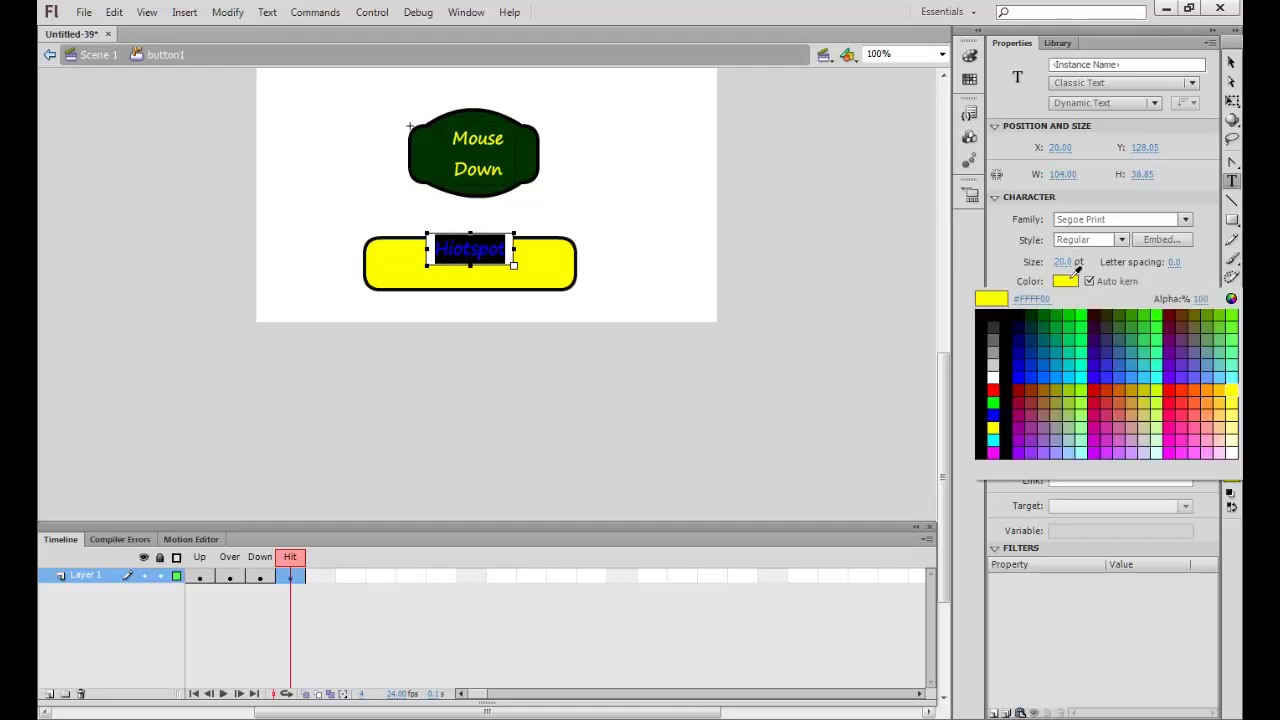
pyautogui.click(1000, 308)
pyautogui.click(430, 267)
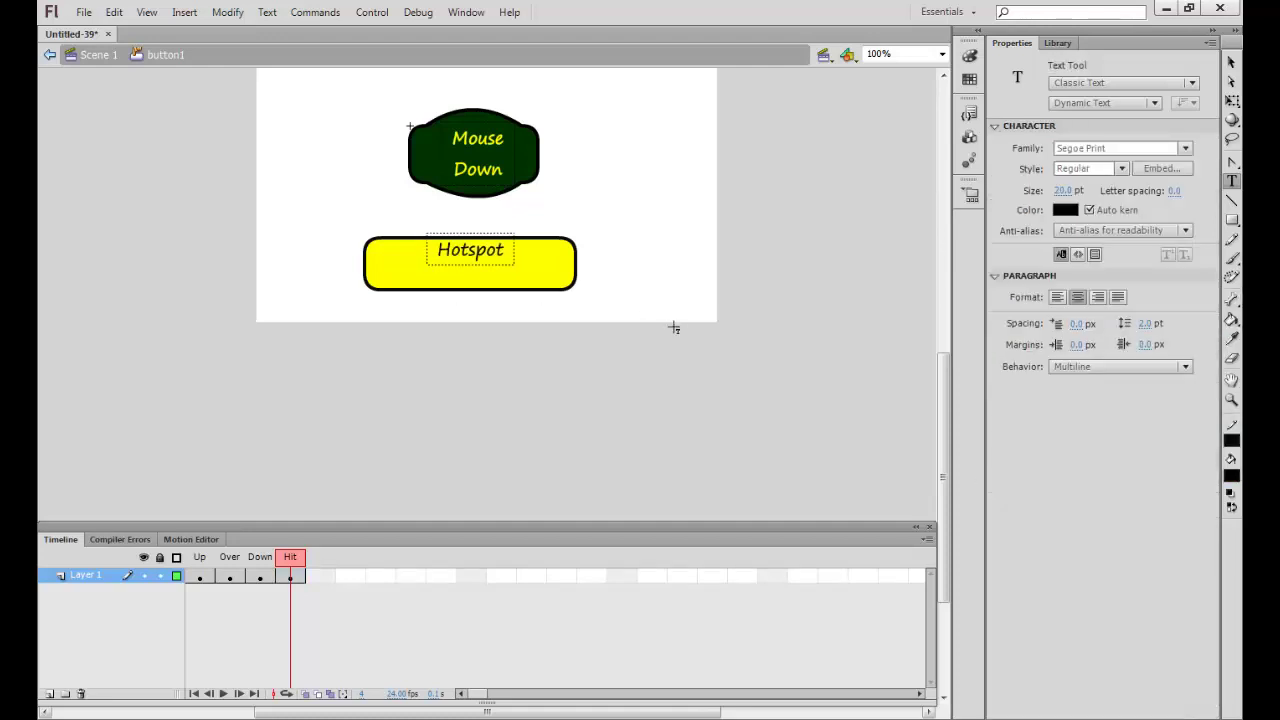
# Step: Test the movie and try the button's Over and Down states, including the hotspot area below the visible button
pyautogui.click(371, 12)
pyautogui.click(153, 300)
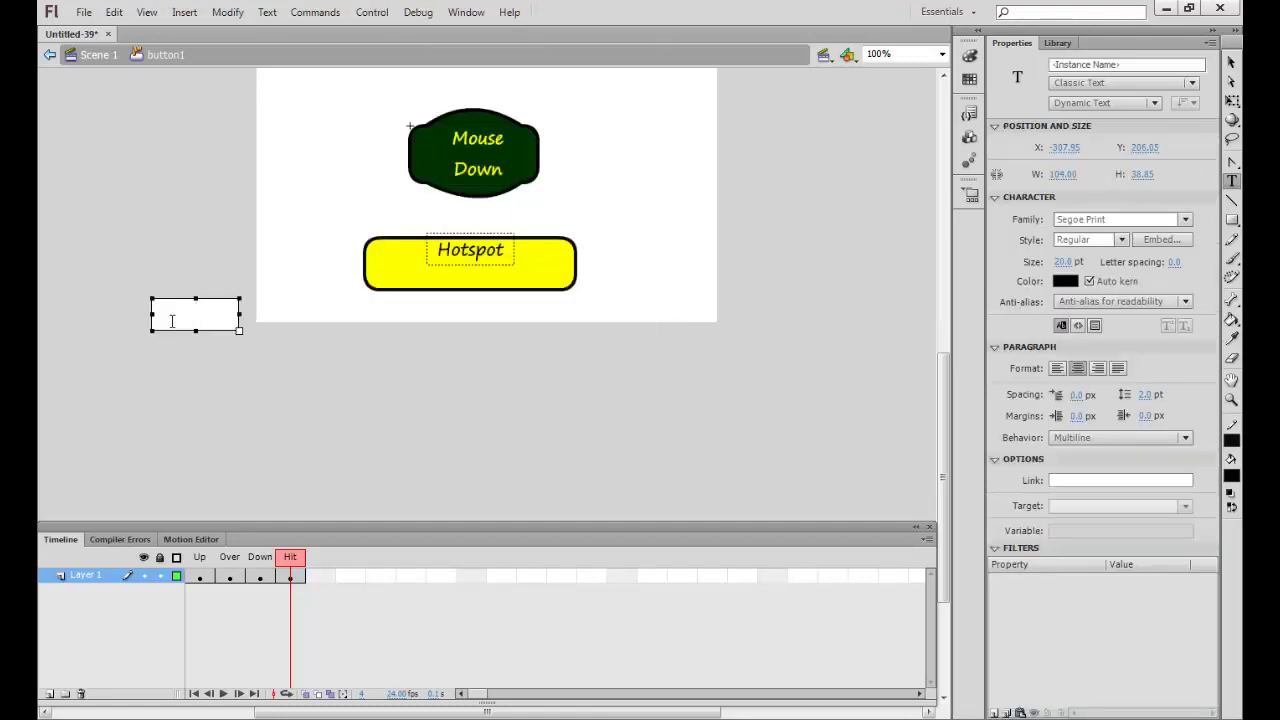
pyautogui.hotkey('ctrl', 'Return')
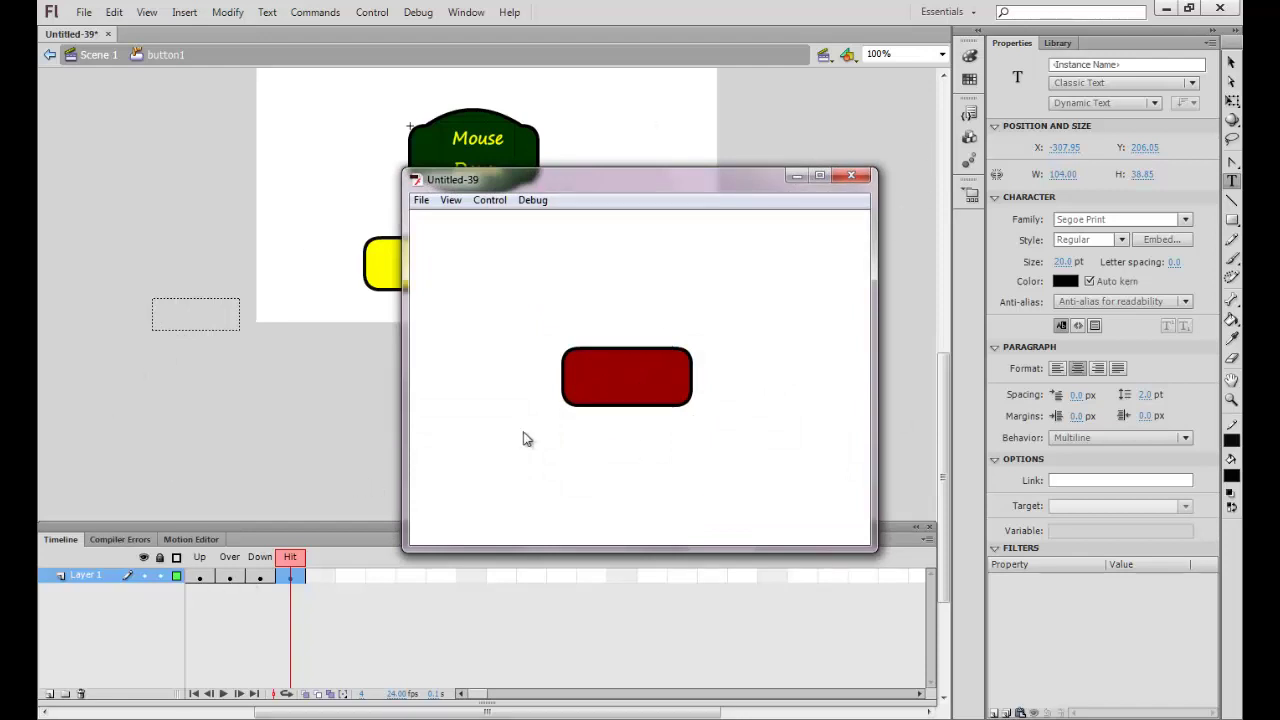
pyautogui.click(630, 373)
pyautogui.moveTo(603, 190); pyautogui.dragTo(858, 120)
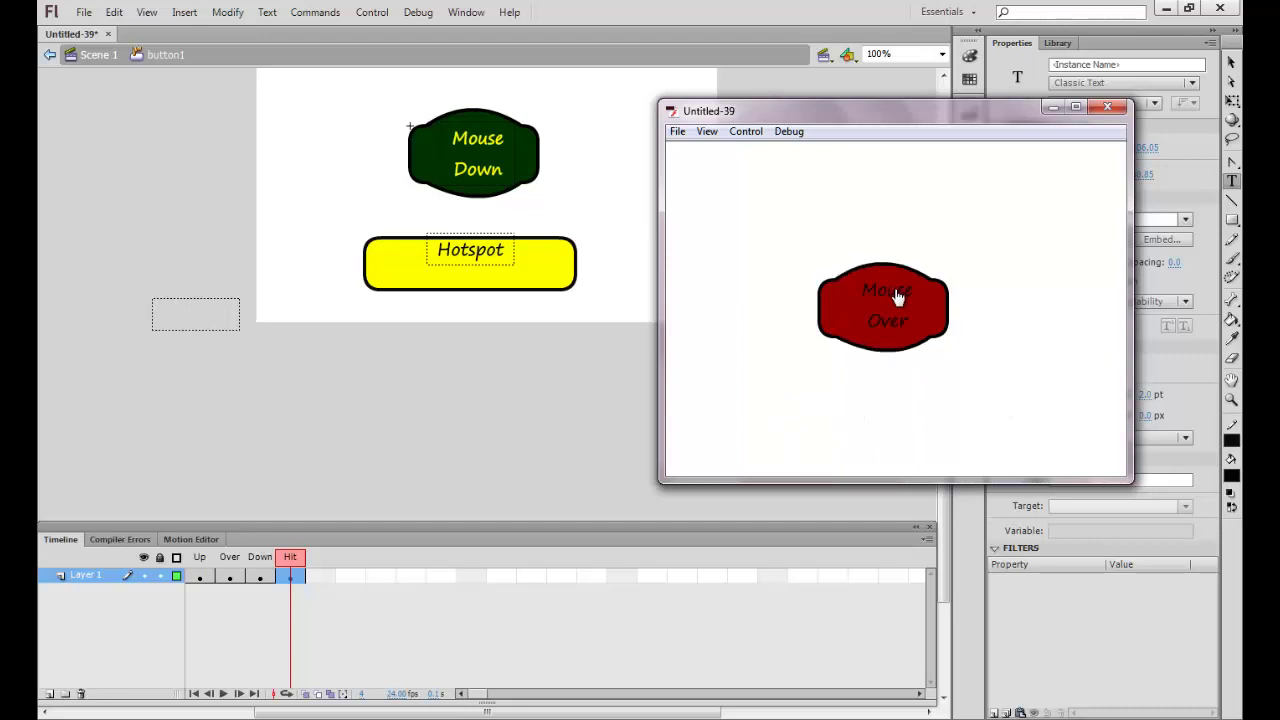
pyautogui.click(892, 430)
pyautogui.click(811, 420)
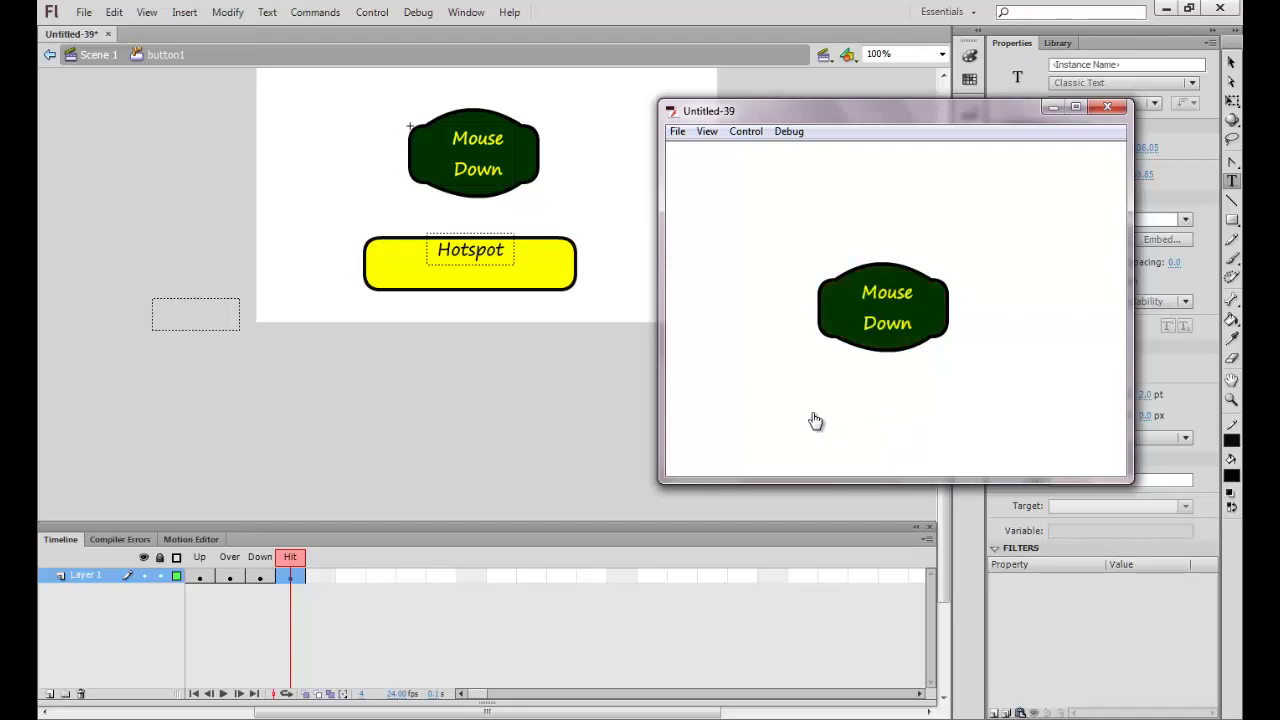
pyautogui.click(838, 425)
pyautogui.click(893, 427)
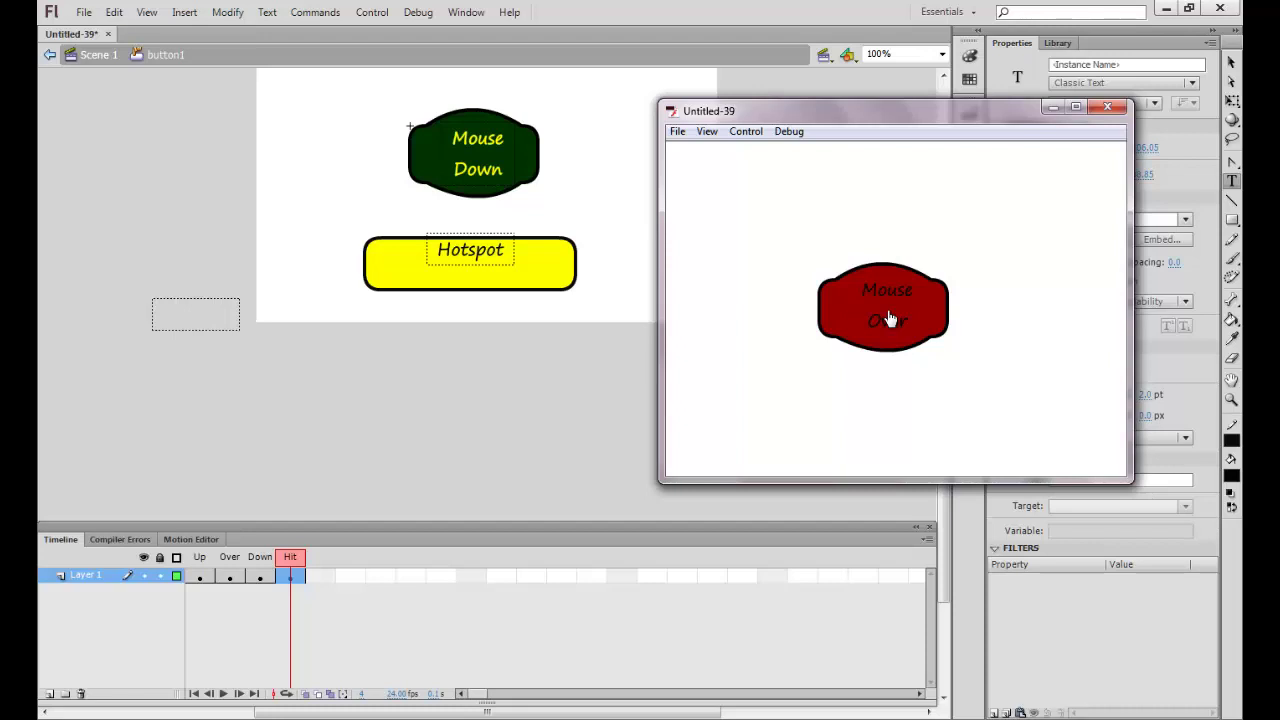
pyautogui.click(1086, 717)
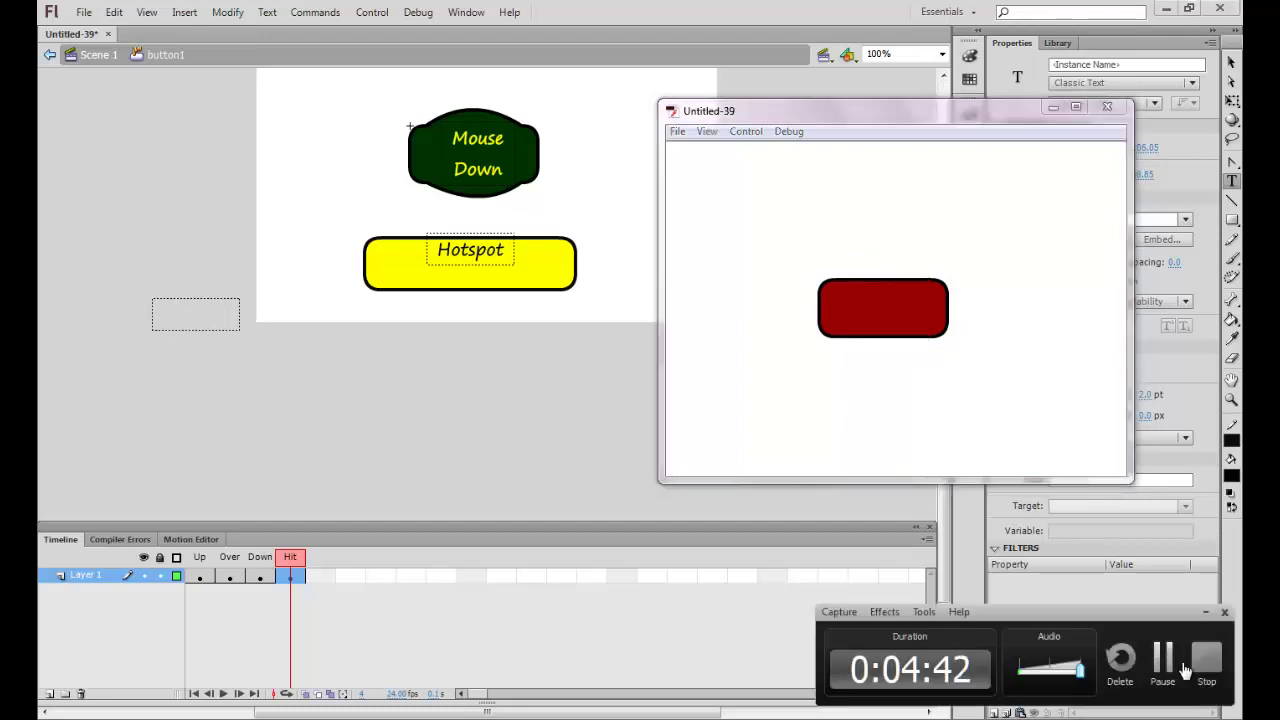